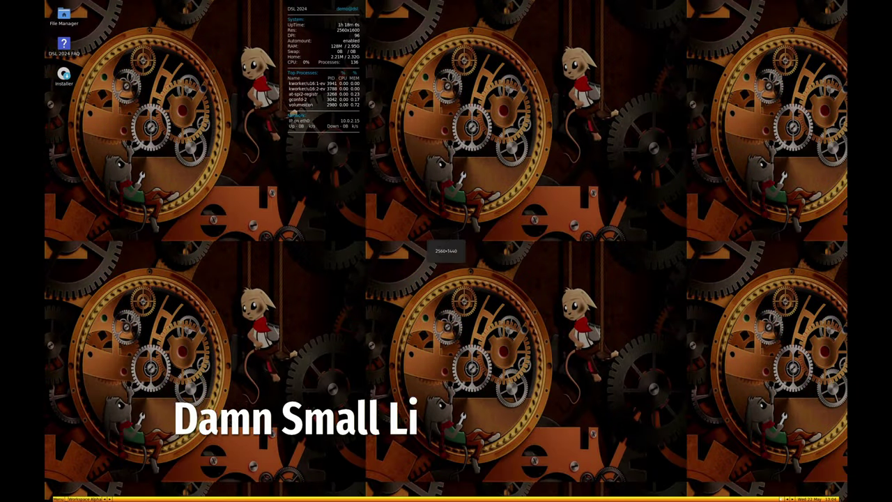
- Open a terminal window, place it near the middle of the desktop and run uname -a
{"action": "left_click", "coordinate": [58, 499]}
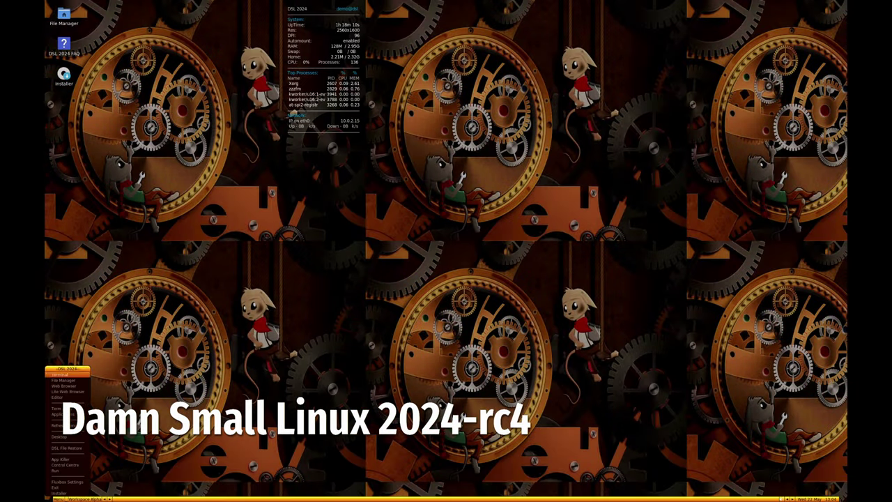
{"action": "key", "text": "Return"}
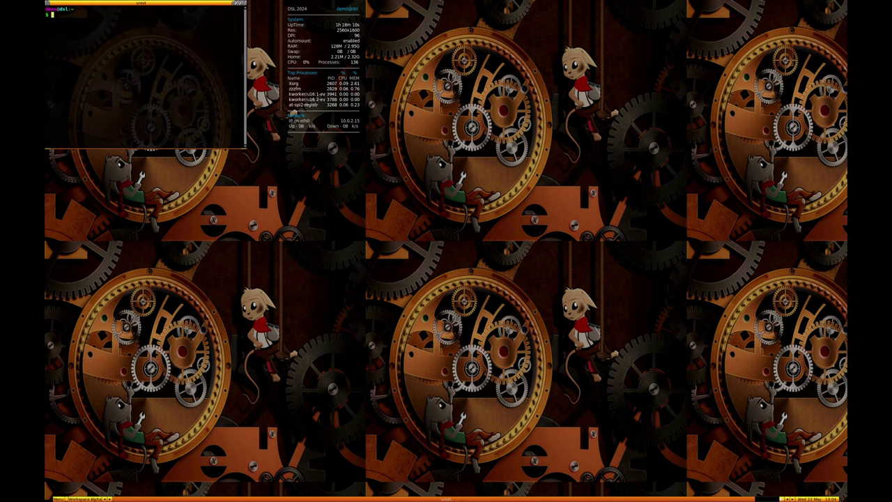
{"action": "left_click_drag", "start_coordinate": [141, 3], "coordinate": [452, 166]}
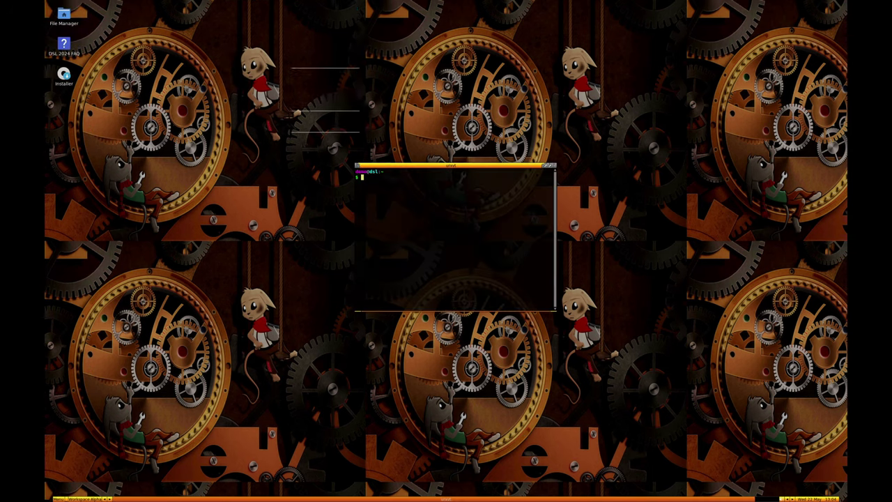
{"action": "type", "text": "uname -a"}
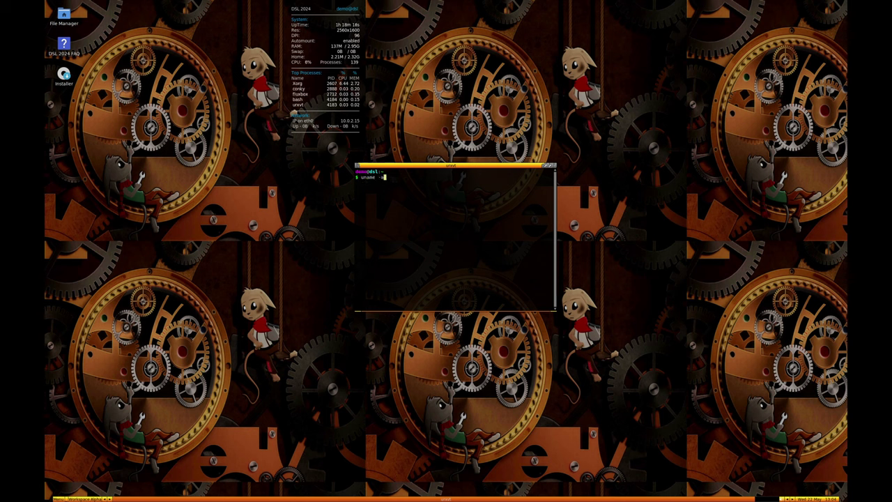
{"action": "key", "text": "Return"}
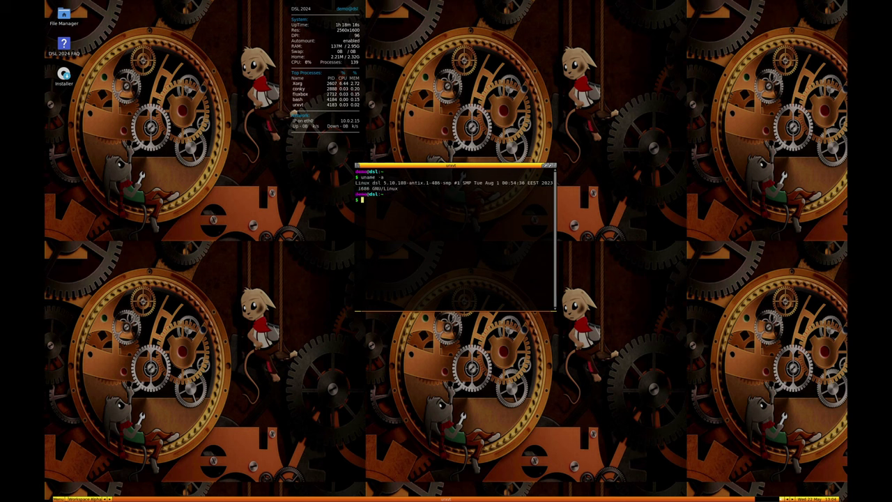
- Run uname -r, highlight the kernel release in the output and close the terminal
{"action": "type", "text": "uname -r"}
{"action": "key", "text": "Return"}
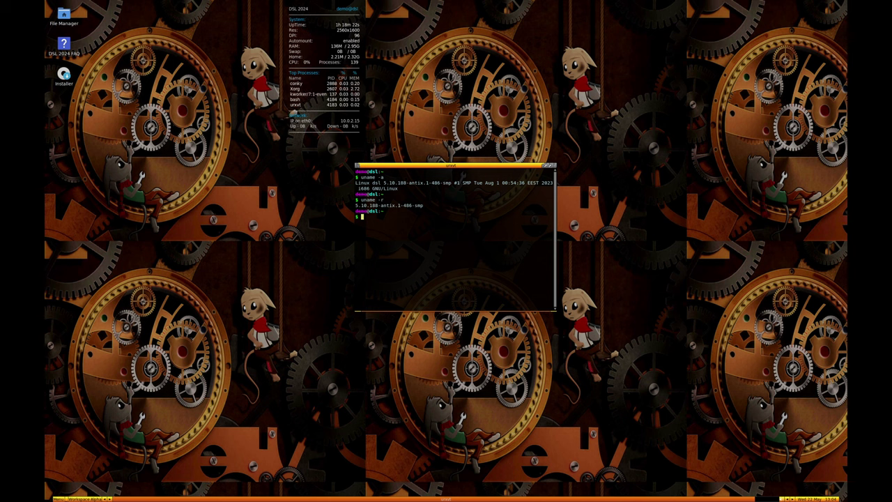
{"action": "left_click_drag", "start_coordinate": [424, 206], "coordinate": [355, 206]}
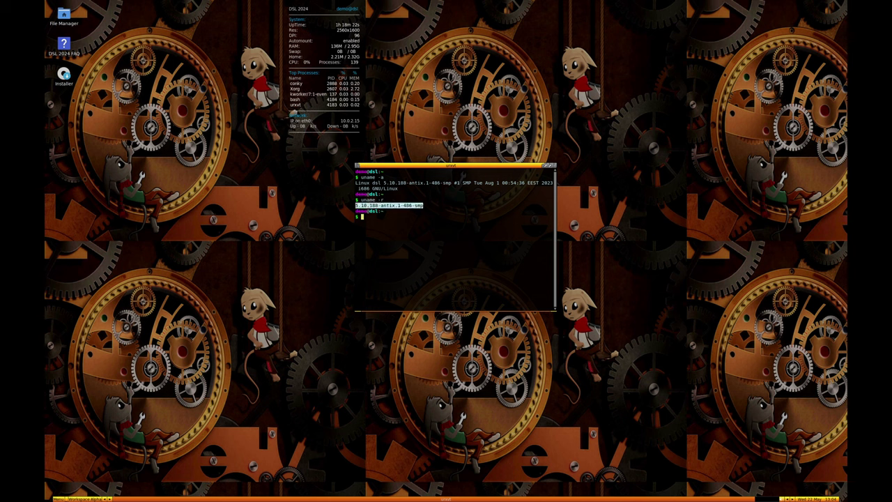
{"action": "key", "text": "ctrl+d"}
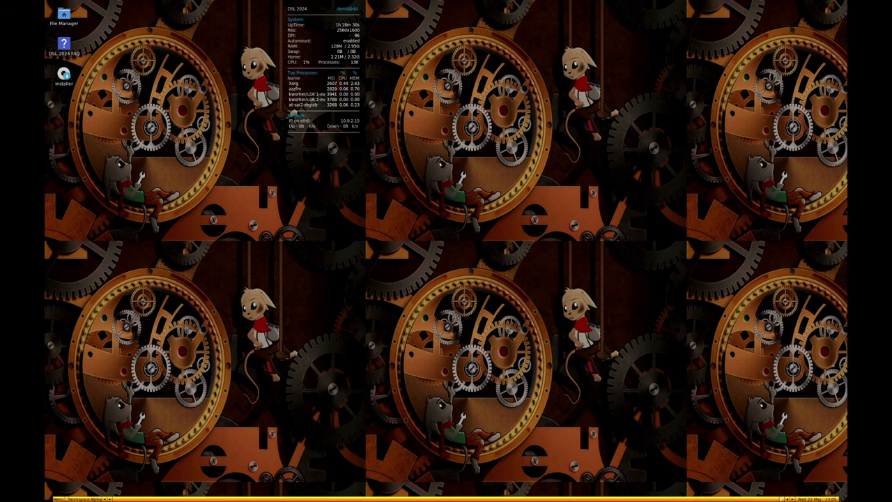
- Open the file manager, centre its window on the desktop and look over its help options
{"action": "double_click", "coordinate": [64, 16]}
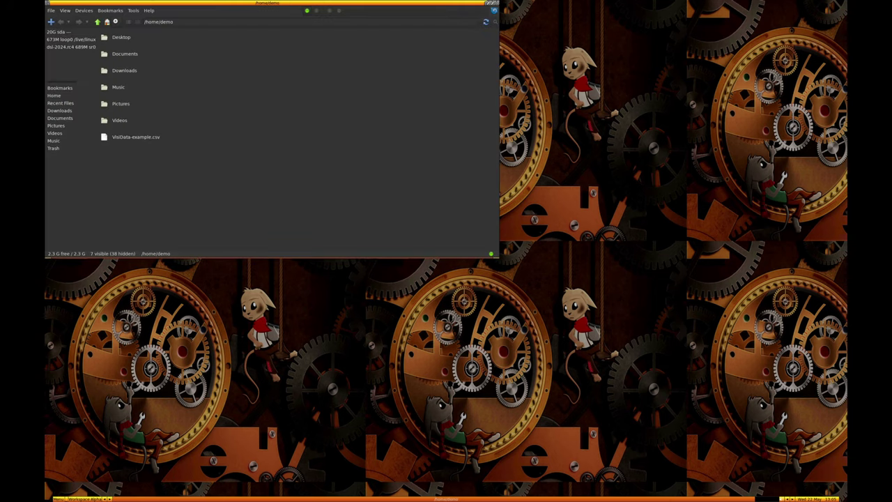
{"action": "left_click_drag", "start_coordinate": [267, 3], "coordinate": [453, 150]}
{"action": "left_click", "coordinate": [334, 157]}
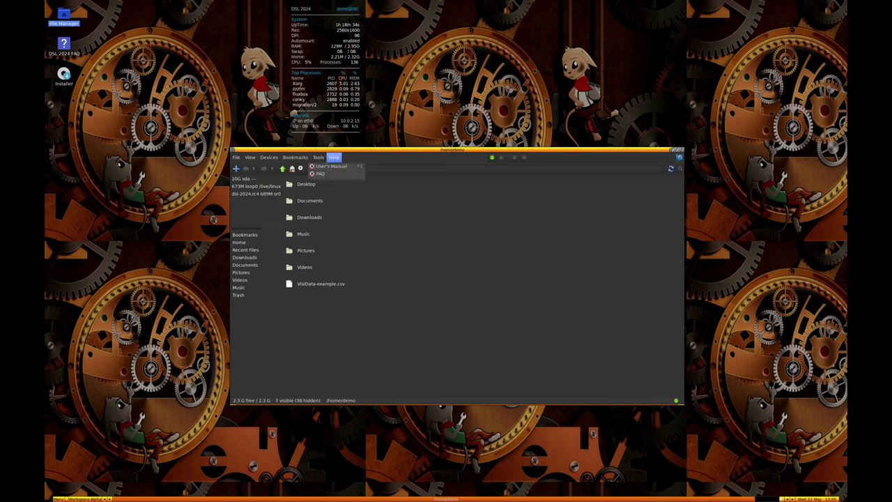
{"action": "left_click", "coordinate": [334, 157]}
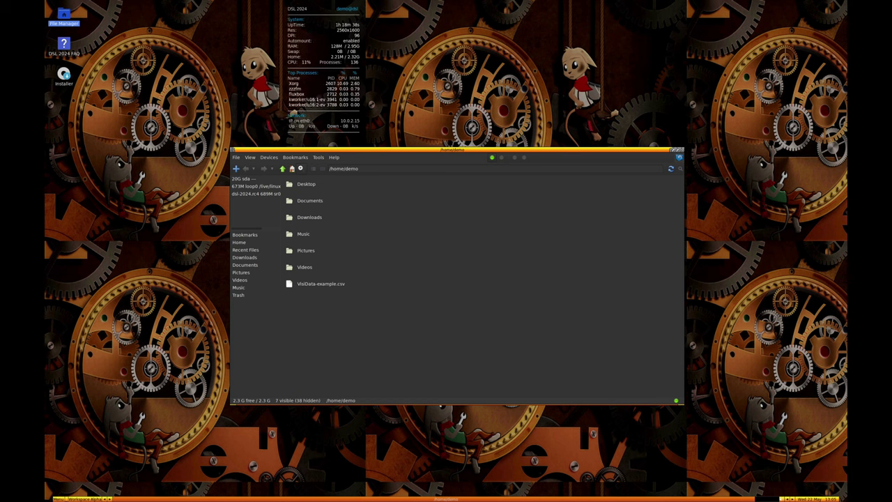
- Look through the file manager's view options and open its Preferences dialog
{"action": "left_click", "coordinate": [250, 157]}
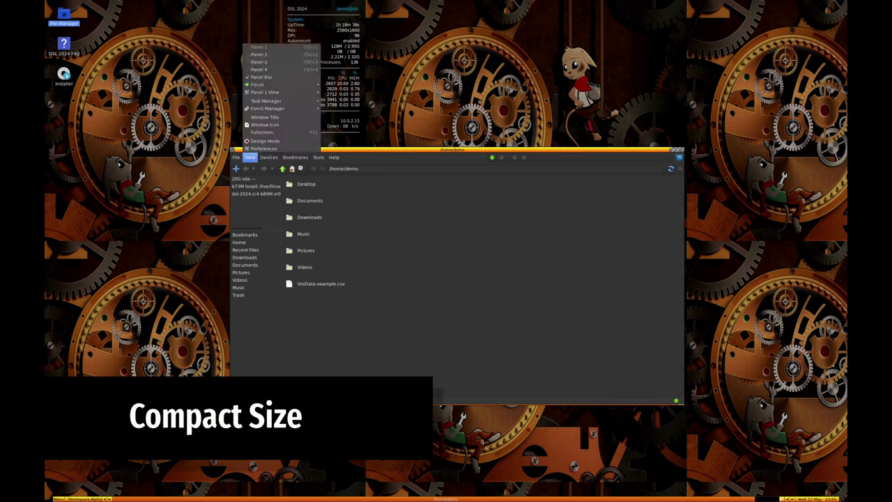
{"action": "key", "text": "Up"}
{"action": "key", "text": "Down"}
{"action": "key", "text": "Down"}
{"action": "key", "text": "Down"}
{"action": "key", "text": "Down"}
{"action": "key", "text": "Down"}
{"action": "key", "text": "Down"}
{"action": "key", "text": "Down"}
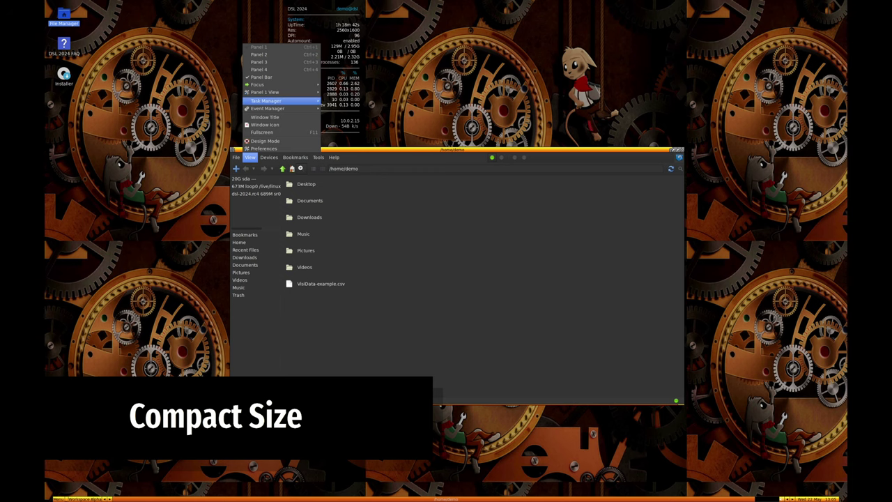
{"action": "key", "text": "Down"}
{"action": "key", "text": "Down"}
{"action": "key", "text": "Down"}
{"action": "key", "text": "Down"}
{"action": "key", "text": "Down"}
{"action": "key", "text": "Down"}
{"action": "key", "text": "Return"}
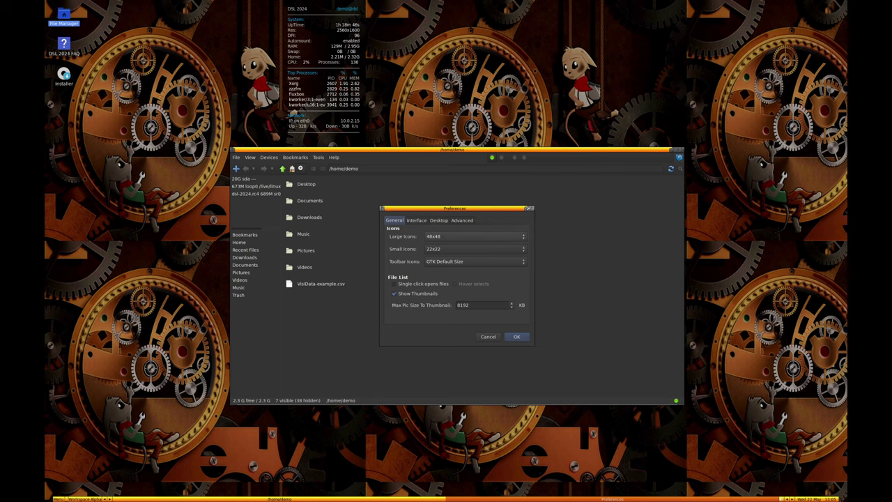
- Review the preferences pages through to Advanced, dismiss the dialog without changes and close the file manager
{"action": "key", "text": "Right"}
{"action": "key", "text": "Right"}
{"action": "key", "text": "Right"}
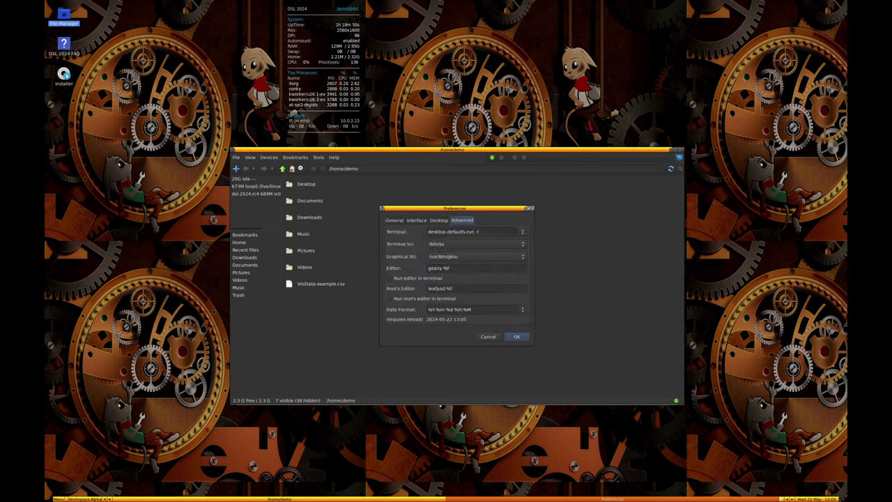
{"action": "key", "text": "Escape"}
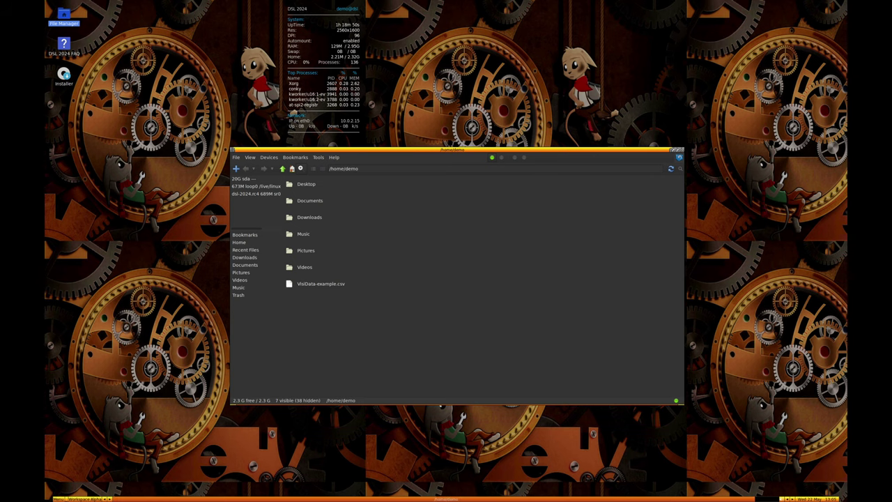
{"action": "left_click", "coordinate": [682, 149]}
- Examine the DSL 2024 desktop menu's entries down to Installer, including the Fluxbox Settings submenu, without launching anything
{"action": "right_click", "coordinate": [507, 154]}
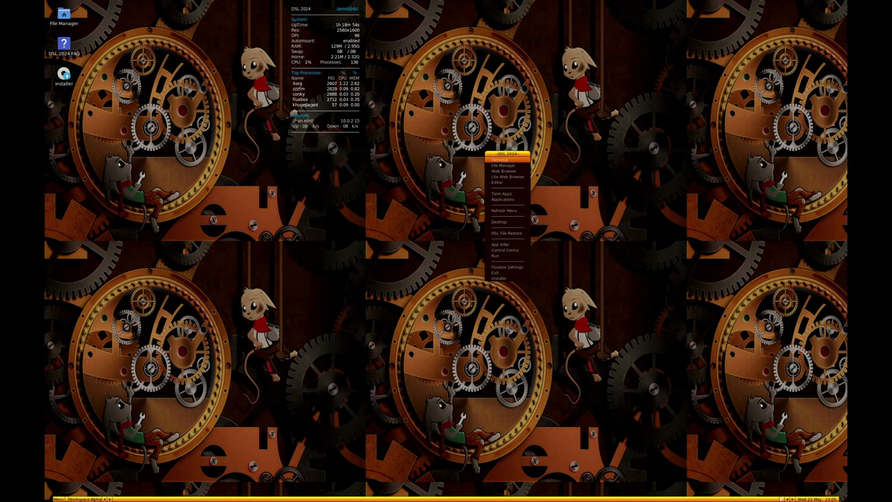
{"action": "key", "text": "Down"}
{"action": "key", "text": "Down"}
{"action": "key", "text": "Down"}
{"action": "key", "text": "Down"}
{"action": "key", "text": "Down"}
{"action": "key", "text": "Down"}
{"action": "key", "text": "Down"}
{"action": "key", "text": "Down"}
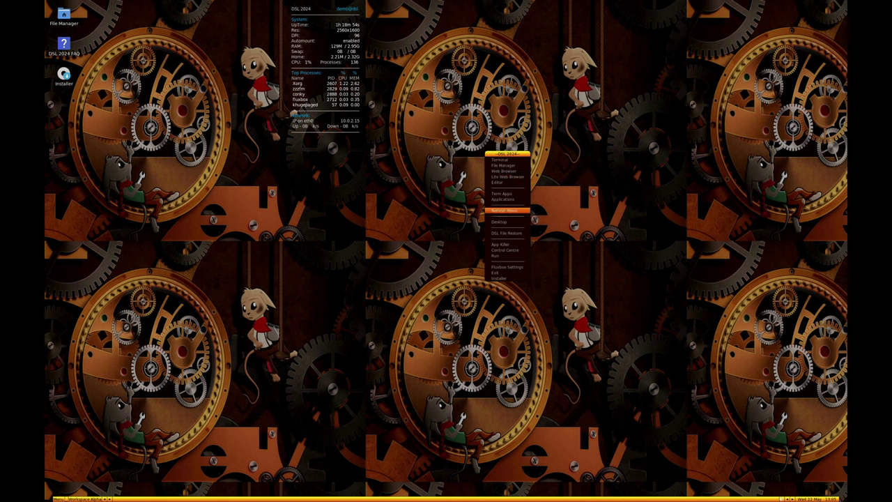
{"action": "key", "text": "Down"}
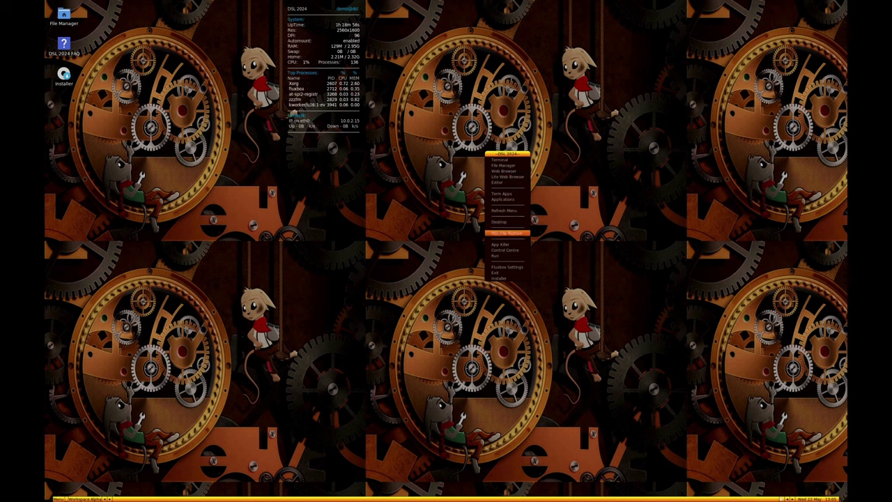
{"action": "key", "text": "Down"}
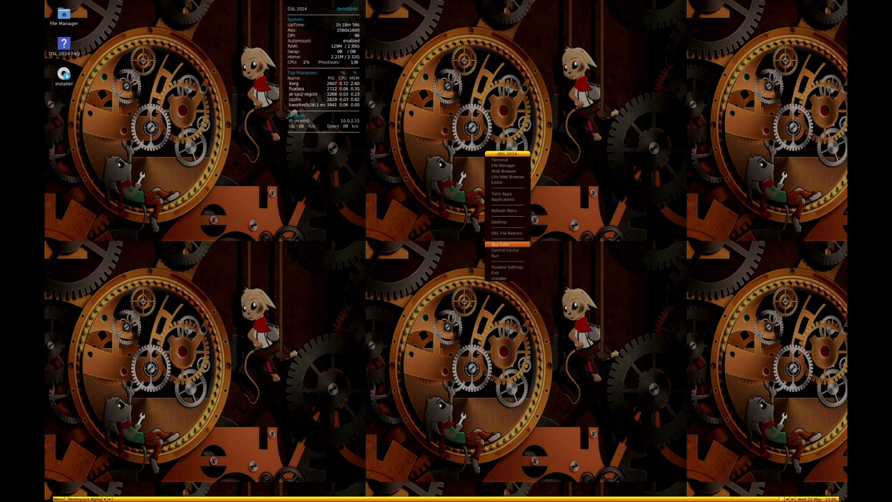
{"action": "key", "text": "Down"}
{"action": "key", "text": "Down"}
{"action": "key", "text": "Down"}
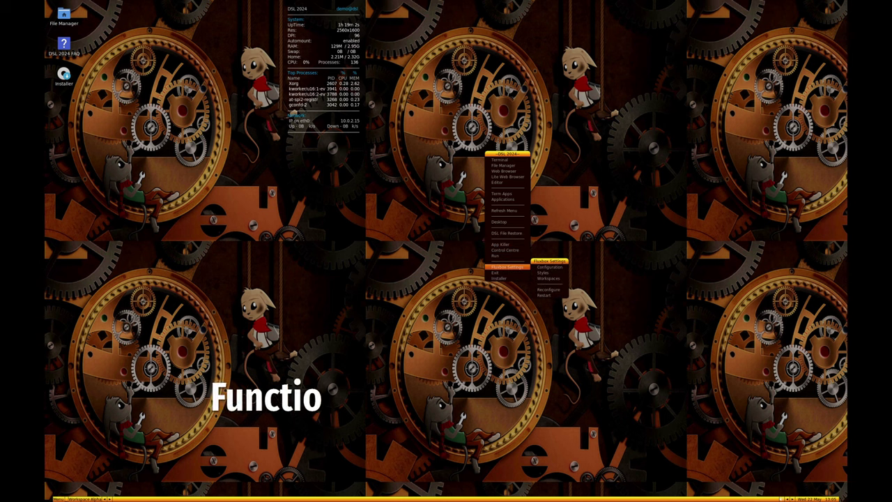
{"action": "key", "text": "Down"}
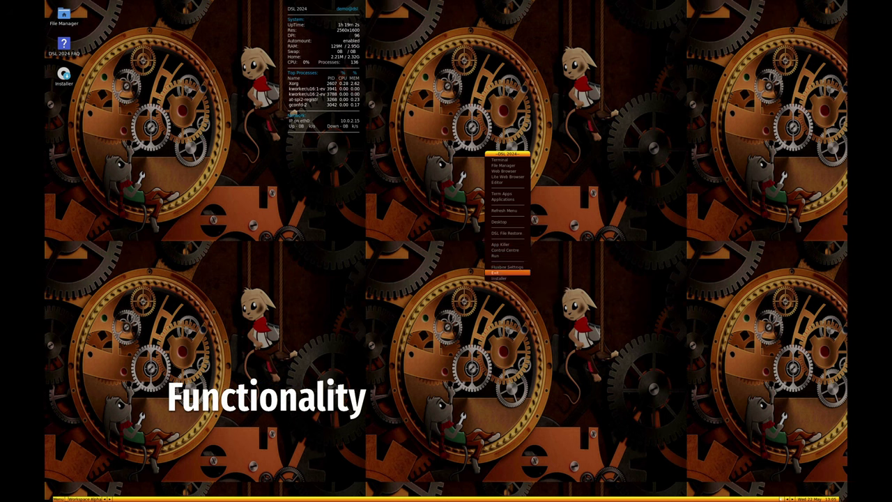
{"action": "key", "text": "Down"}
{"action": "key", "text": "Escape"}
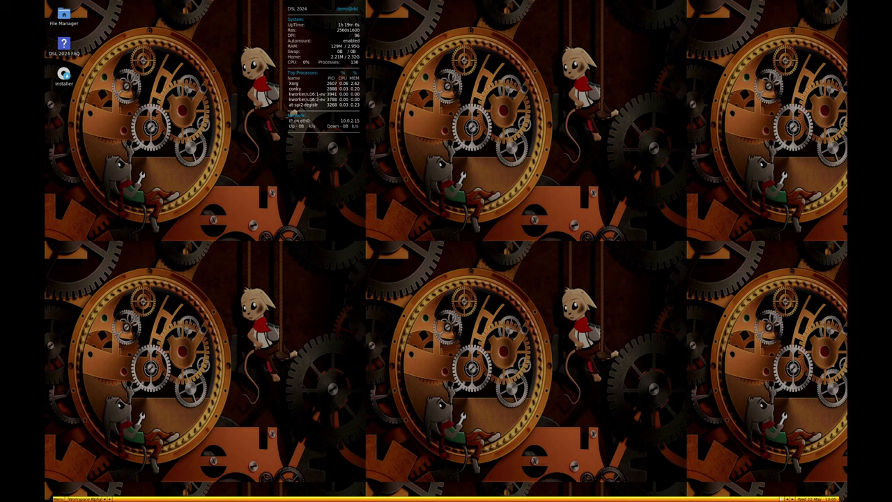
- Launch the Links2 web browser from the terminal-based applications
{"action": "left_click", "coordinate": [59, 499]}
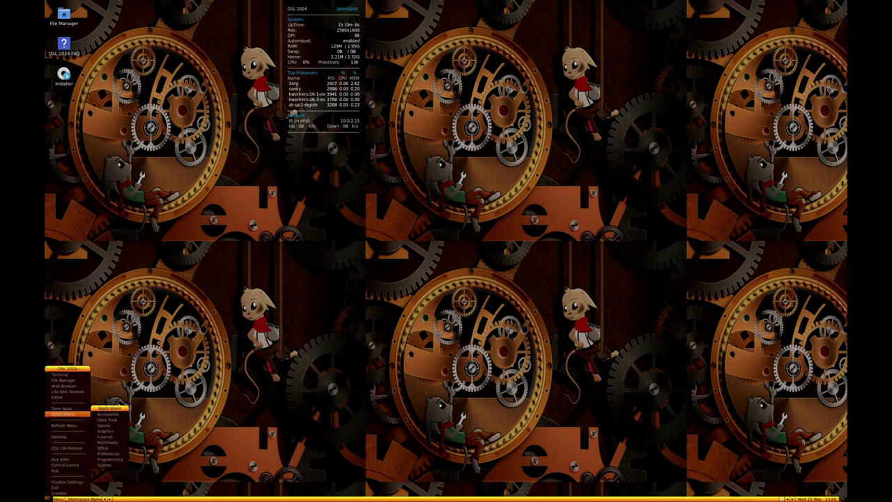
{"action": "mouse_move", "coordinate": [62, 408]}
{"action": "key", "text": "Right"}
{"action": "key", "text": "Right"}
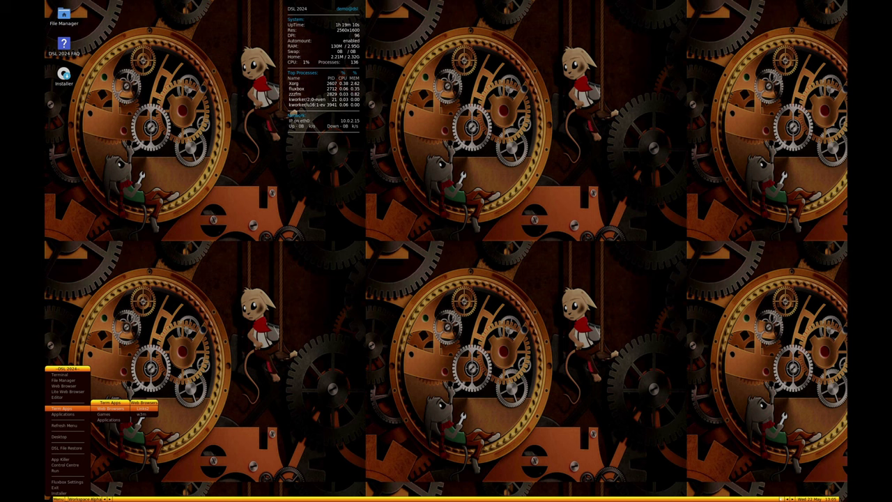
{"action": "key", "text": "Return"}
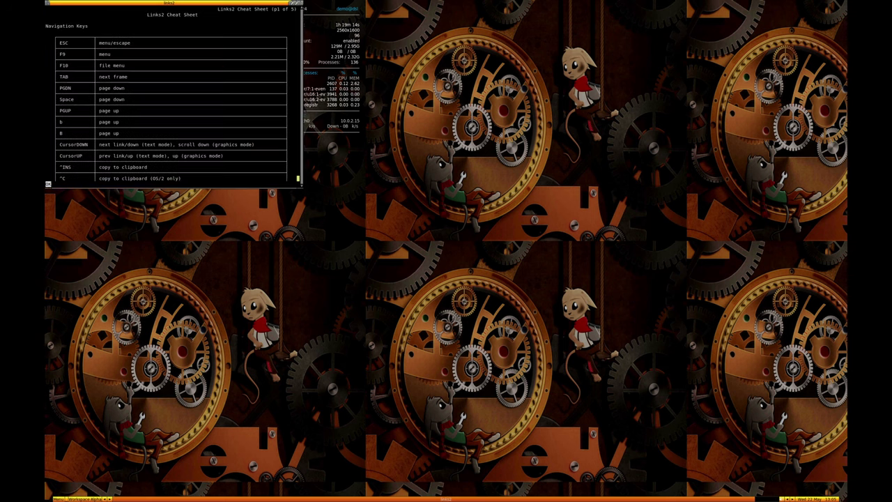
- Centre the Links2 window, read through its cheat sheet to page 2 and close the browser
{"action": "left_click_drag", "start_coordinate": [273, 165], "coordinate": [544, 326]}
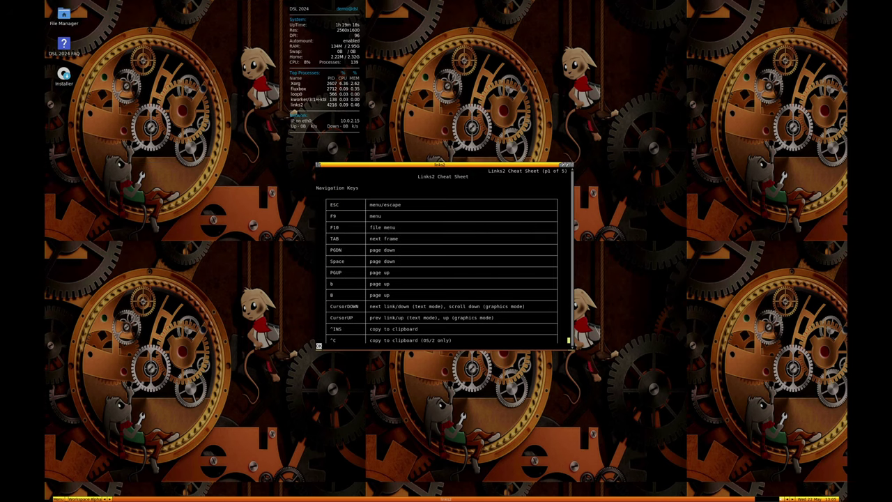
{"action": "scroll", "coordinate": [444, 258], "scroll_direction": "down", "scroll_amount": 4}
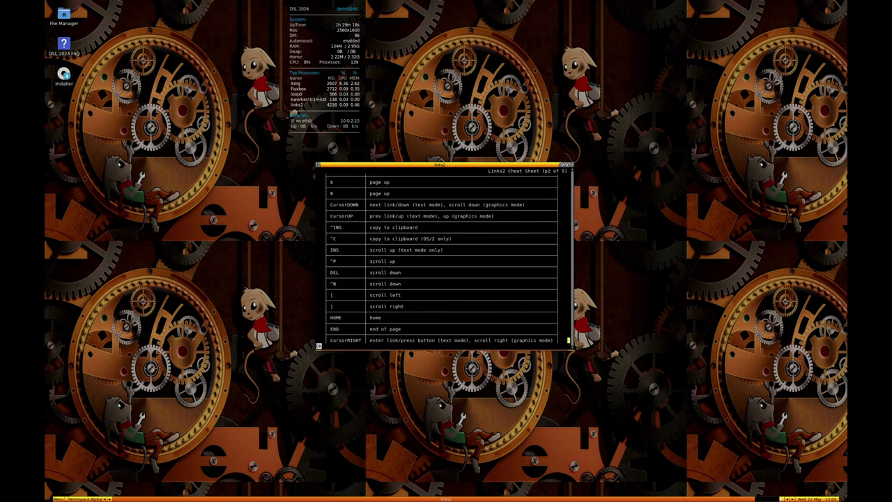
{"action": "left_click", "coordinate": [571, 166]}
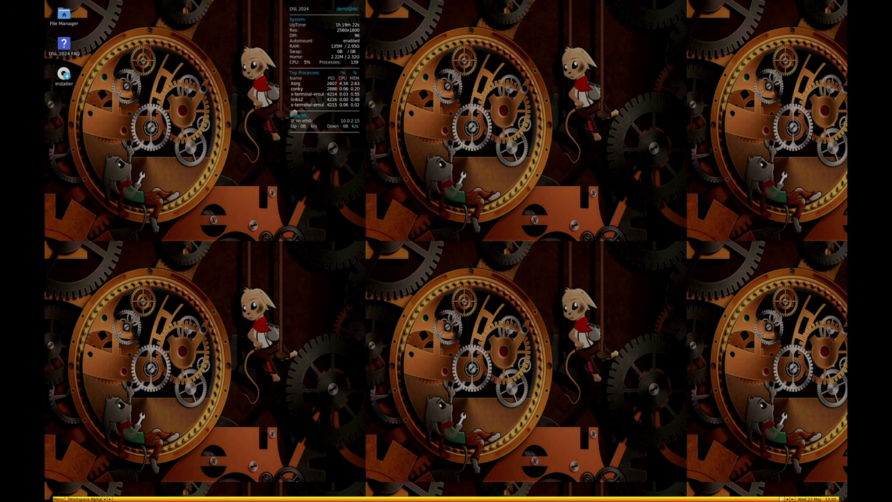
- Browse the installed application categories and launch the Dillo browser from the Internet group
{"action": "right_click", "coordinate": [269, 226]}
{"action": "mouse_move", "coordinate": [270, 265]}
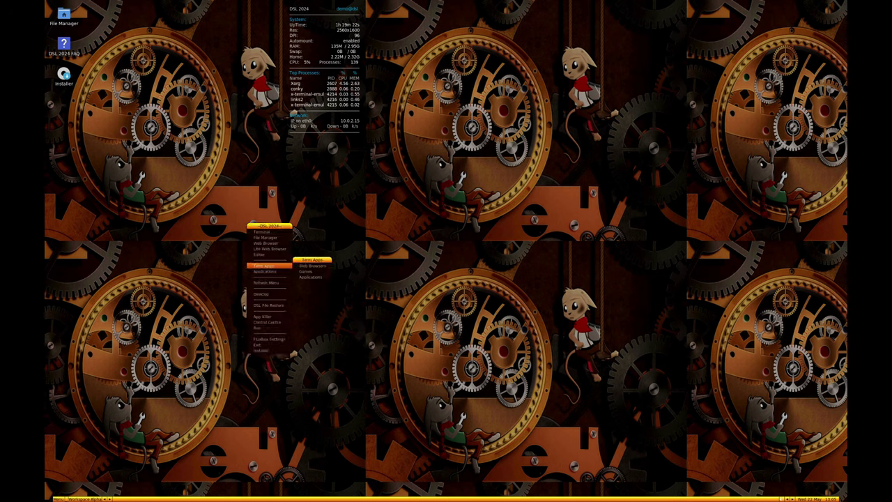
{"action": "mouse_move", "coordinate": [309, 272]}
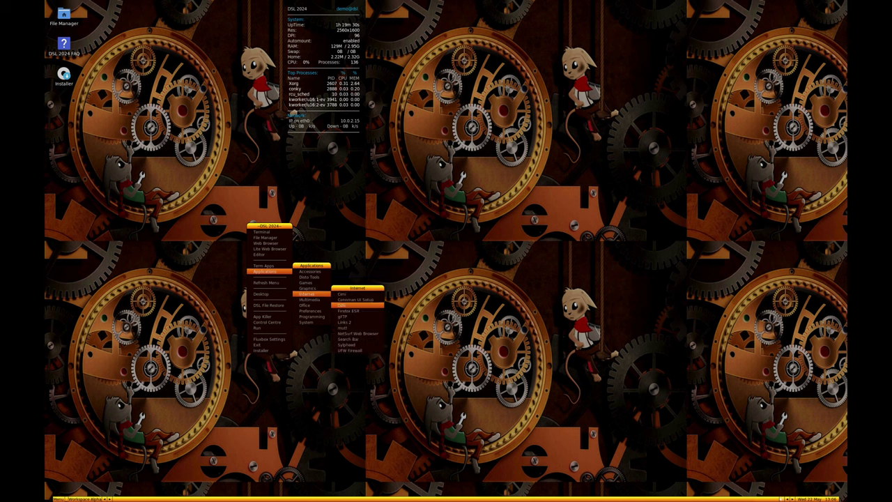
{"action": "left_click", "coordinate": [343, 304]}
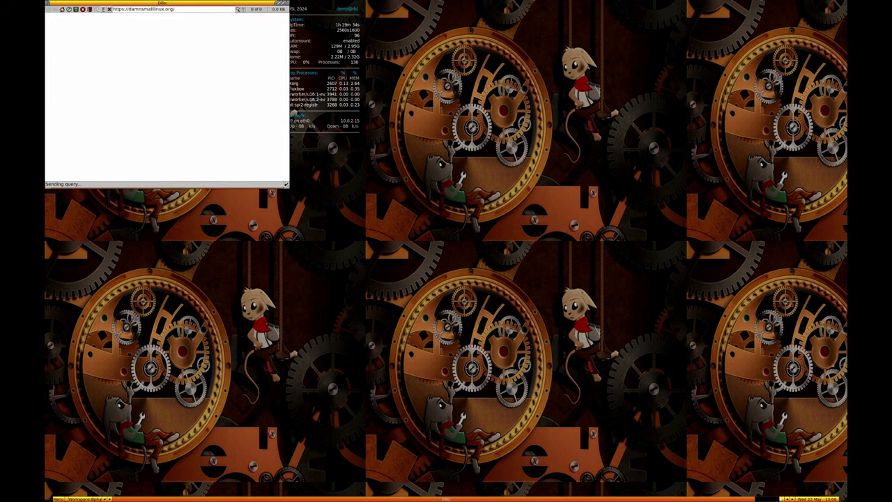
- Move the Dillo window to the middle of the desktop, enlarge it and read the Damn Small Linux 2024 page's application lists
{"action": "left_click_drag", "start_coordinate": [167, 3], "coordinate": [428, 168]}
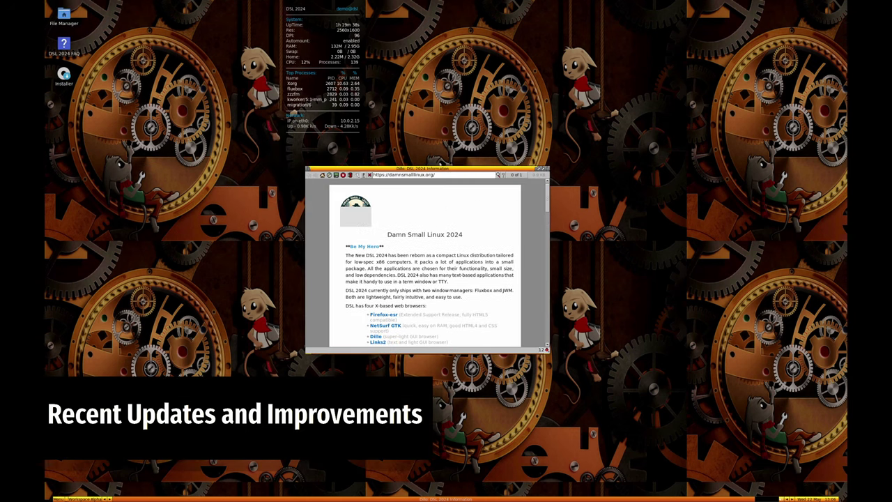
{"action": "left_click_drag", "start_coordinate": [549, 353], "coordinate": [679, 412]}
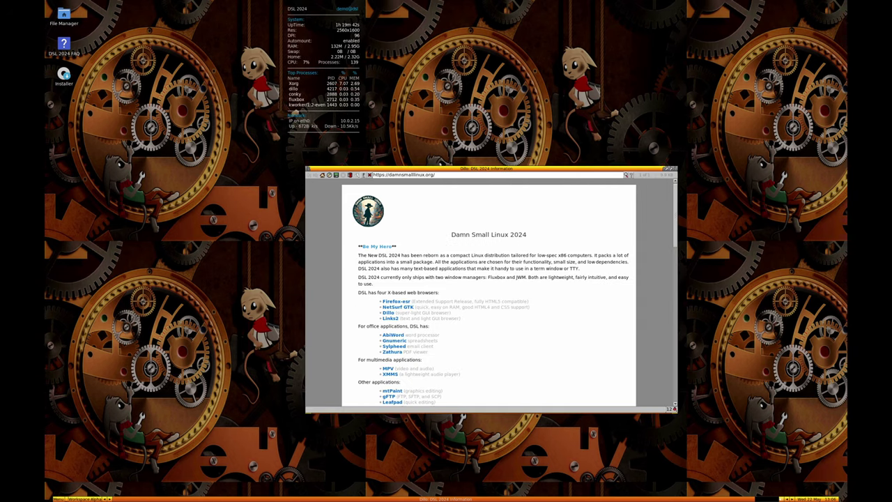
{"action": "scroll", "coordinate": [488, 292], "scroll_direction": "down", "scroll_amount": 3}
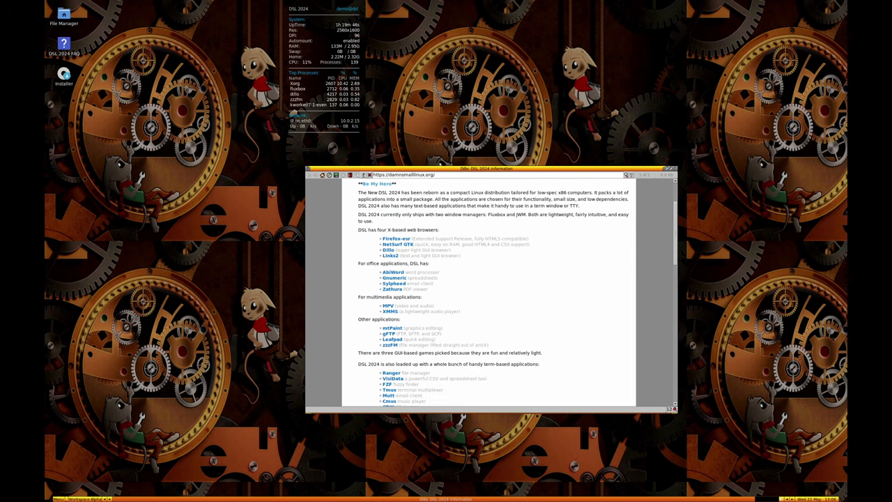
- Read on through the page's term-based application list and the reasons for making a new DSL, and close Dillo
{"action": "scroll", "coordinate": [488, 293], "scroll_direction": "down", "scroll_amount": 6}
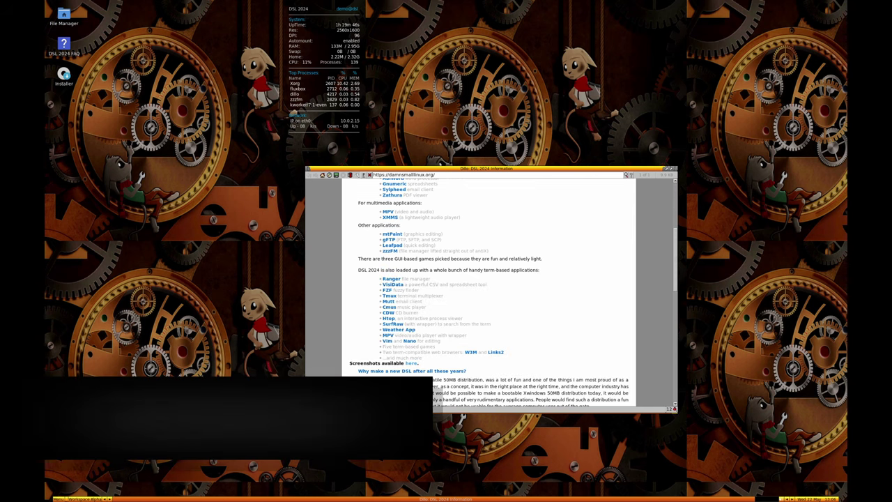
{"action": "scroll", "coordinate": [488, 293], "scroll_direction": "down", "scroll_amount": 3}
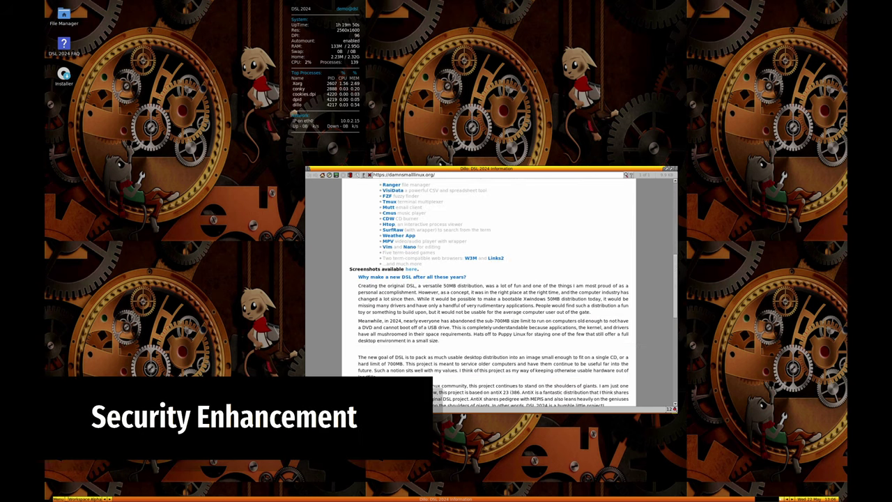
{"action": "key", "text": "alt+F4"}
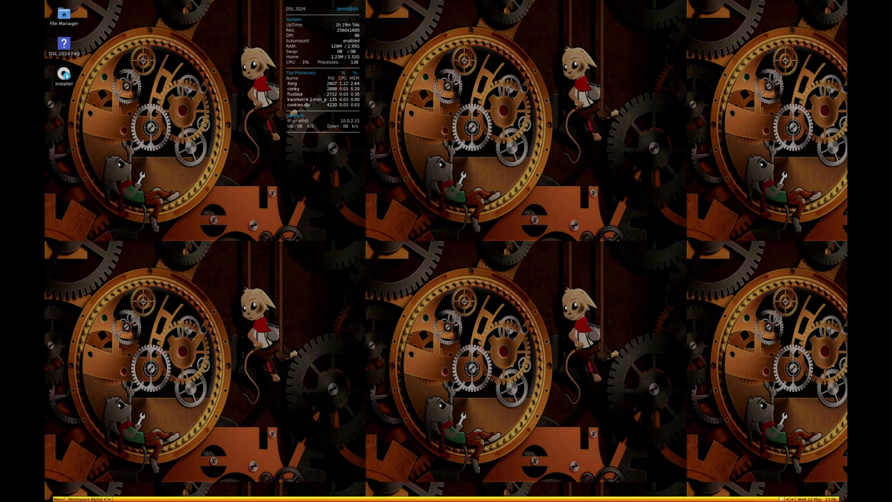
- Browse the desktop menu's application categories, looking through the Internet, Multimedia and Office groups
{"action": "right_click", "coordinate": [366, 194]}
{"action": "mouse_move", "coordinate": [366, 233]}
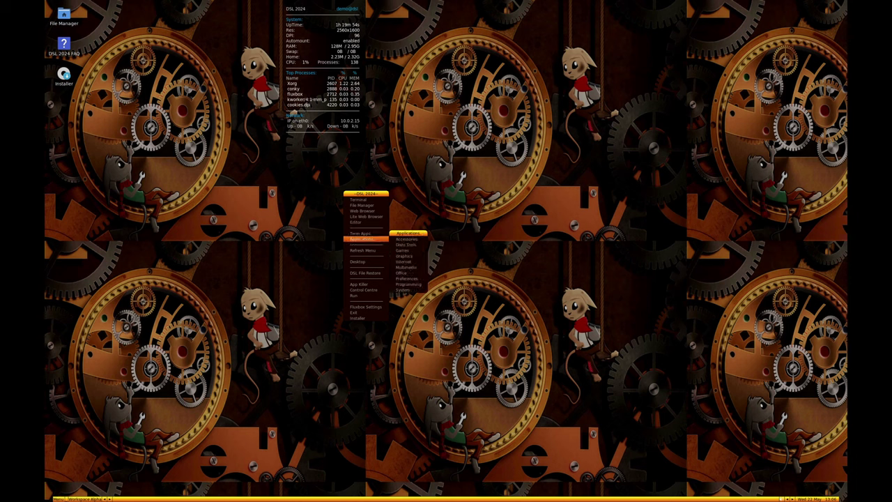
{"action": "mouse_move", "coordinate": [407, 245]}
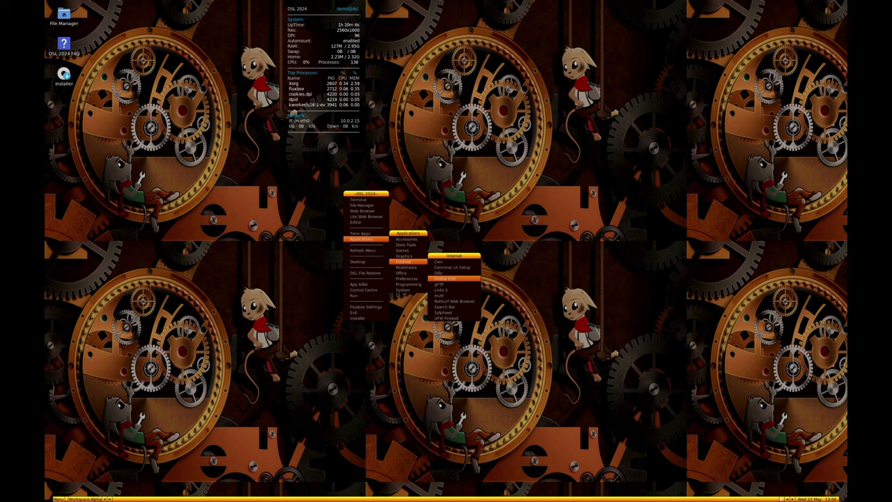
{"action": "key", "text": "Down"}
{"action": "key", "text": "Down"}
{"action": "key", "text": "Down"}
{"action": "key", "text": "Down"}
{"action": "key", "text": "Down"}
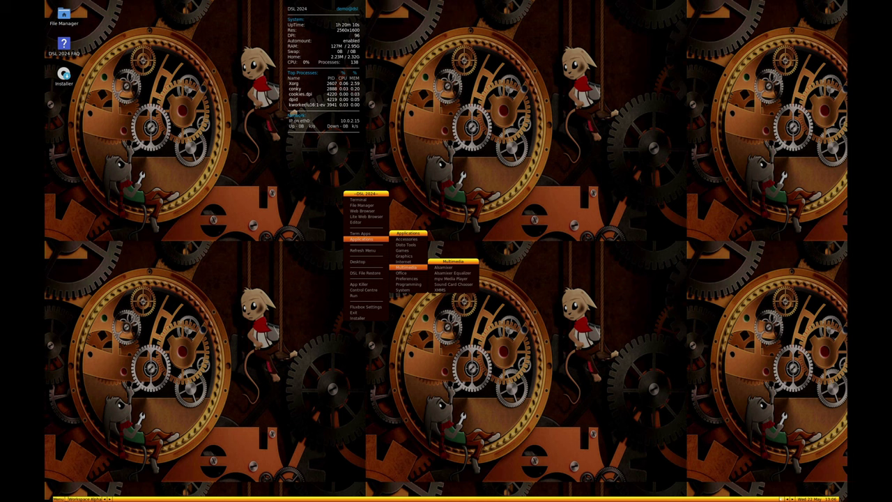
{"action": "key", "text": "Right"}
{"action": "key", "text": "Down"}
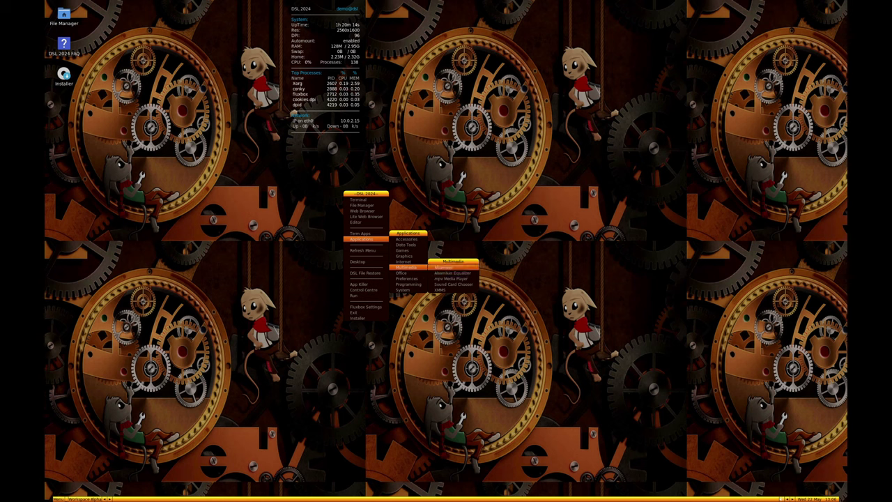
{"action": "key", "text": "Left"}
{"action": "key", "text": "Down"}
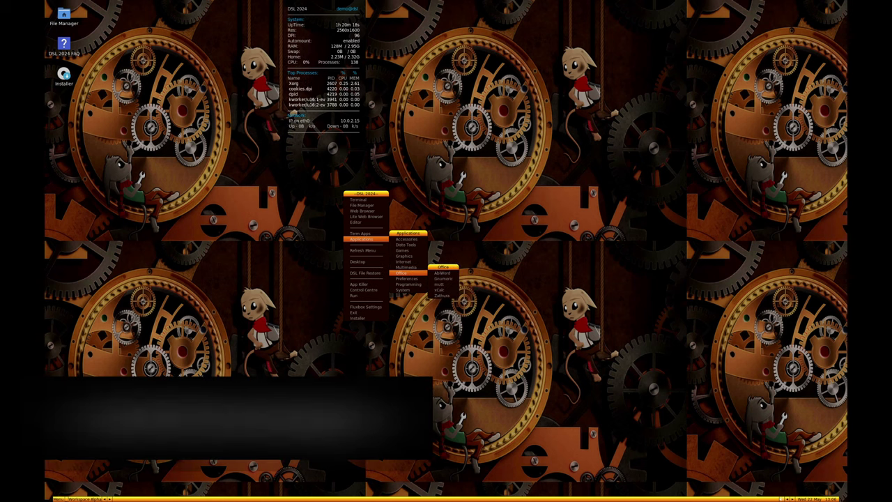
- Return to the Internet group and look through its entries from the first one down to gFTP
{"action": "key", "text": "Up"}
{"action": "key", "text": "Up"}
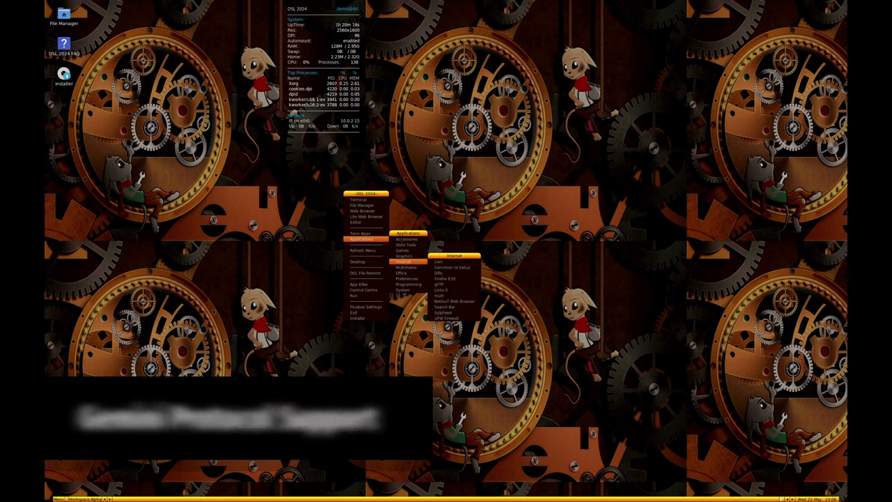
{"action": "key", "text": "Right"}
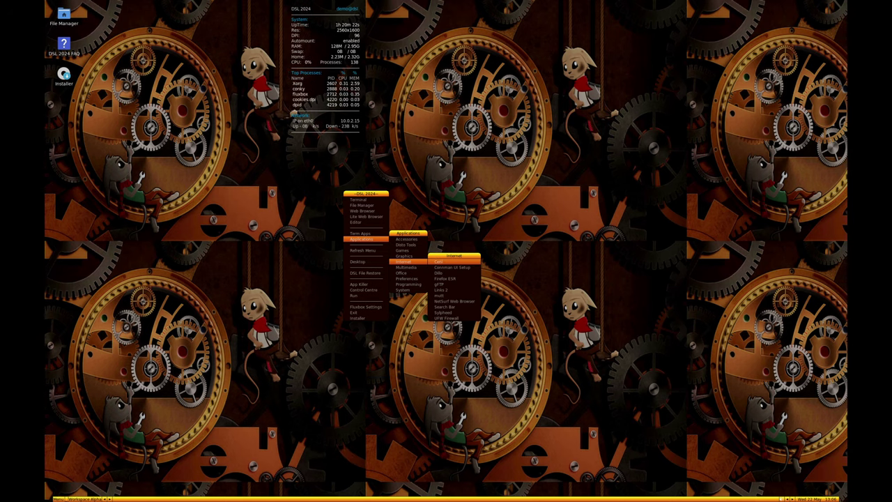
{"action": "key", "text": "Down"}
{"action": "key", "text": "Down"}
{"action": "key", "text": "Down"}
{"action": "key", "text": "Down"}
{"action": "key", "text": "Down"}
{"action": "key", "text": "Down"}
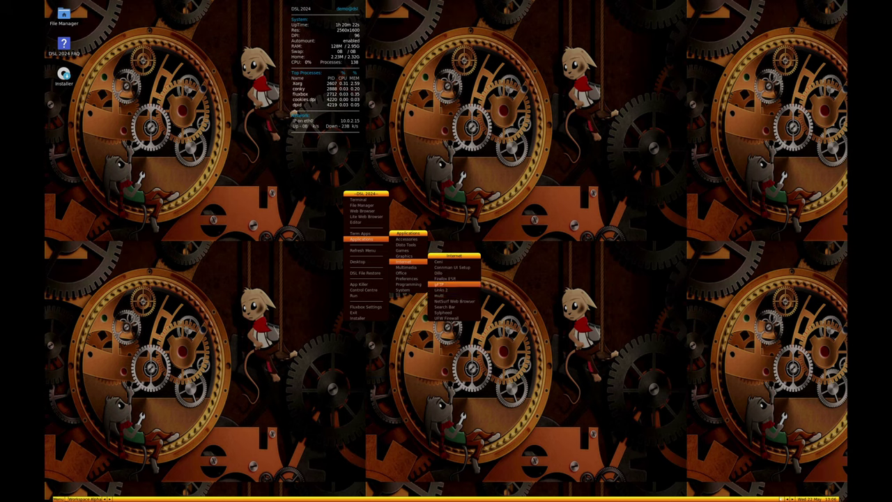
- Launch Alsamixer from the Multimedia group, view its Master playback level and exit it
{"action": "key", "text": "Left"}
{"action": "key", "text": "Down"}
{"action": "key", "text": "Right"}
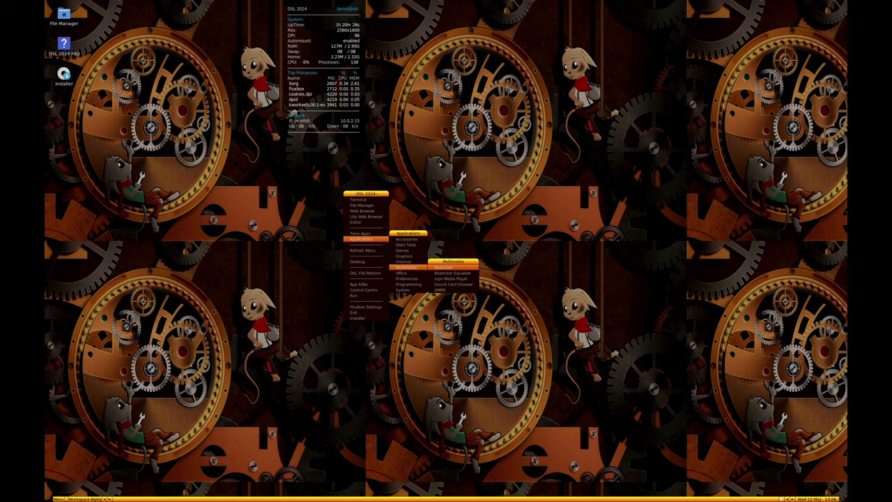
{"action": "key", "text": "Down"}
{"action": "key", "text": "Up"}
{"action": "key", "text": "Return"}
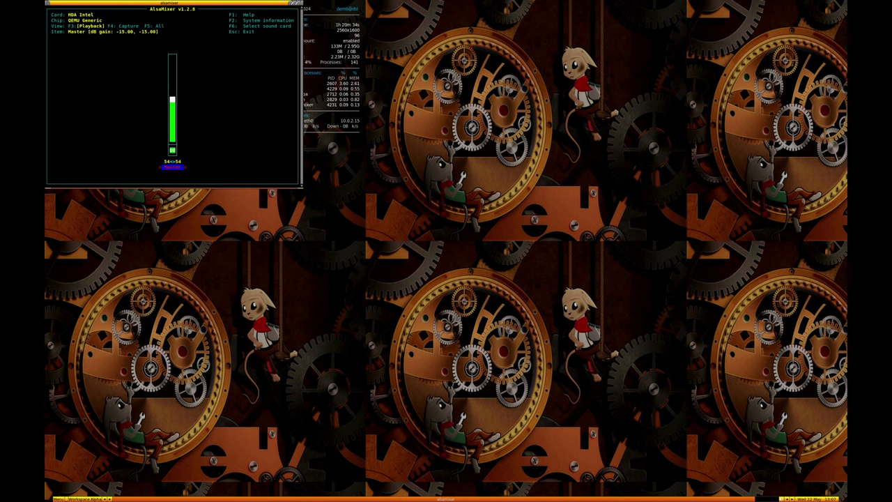
{"action": "key", "text": "Escape"}
- Try to open the Control Centre from the desktop menu and leave its administrator password prompt
{"action": "right_click", "coordinate": [388, 243]}
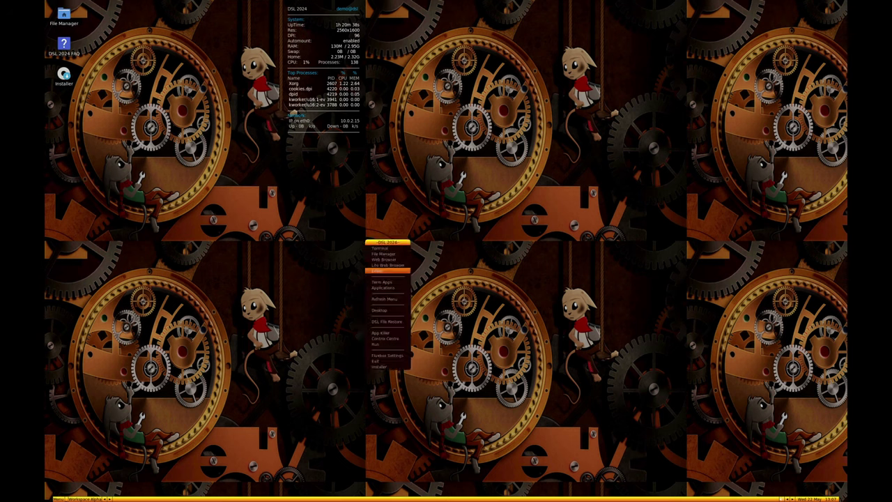
{"action": "mouse_move", "coordinate": [389, 311]}
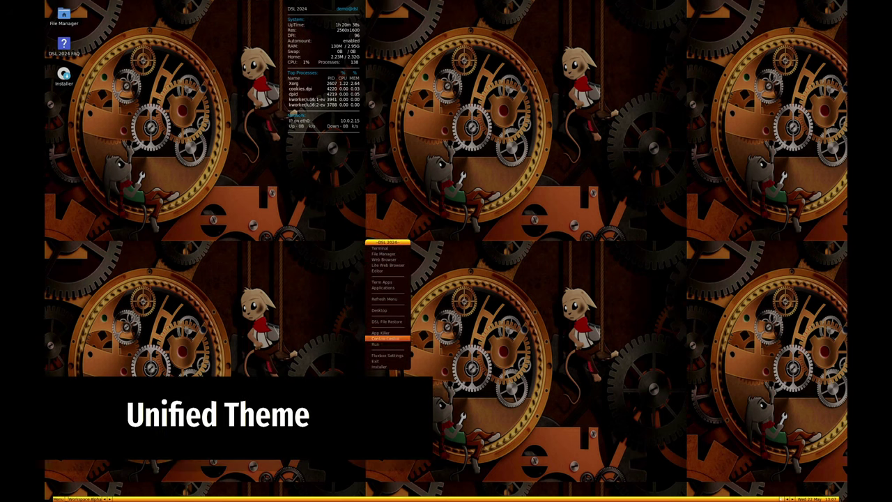
{"action": "left_click", "coordinate": [387, 338]}
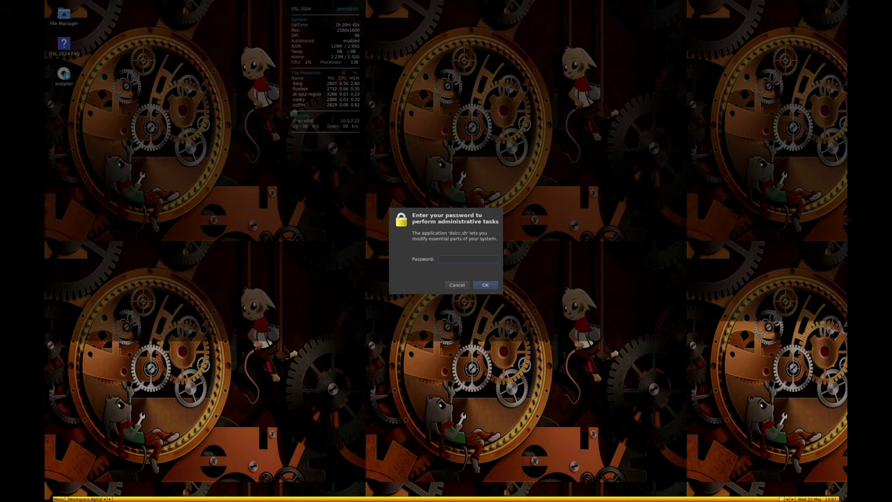
{"action": "key", "text": "Tab"}
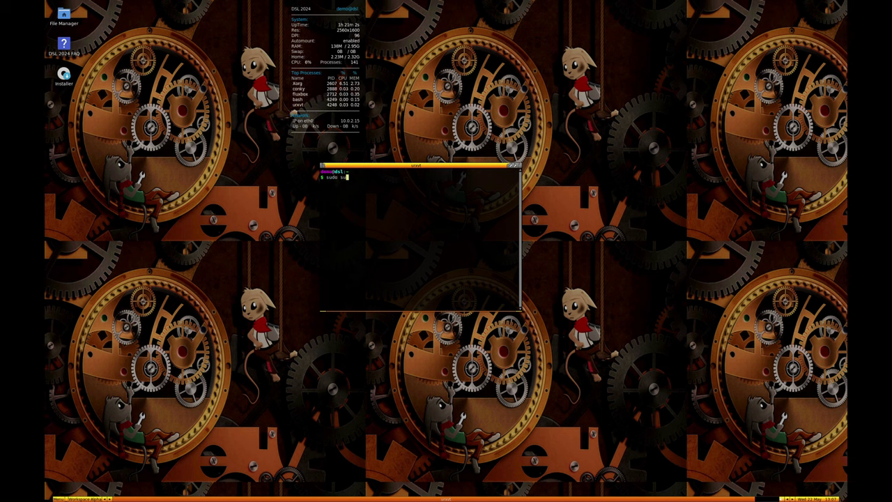
- Run sudo su in a terminal, authenticate with the account password and close the terminal
{"action": "key", "text": "Return"}
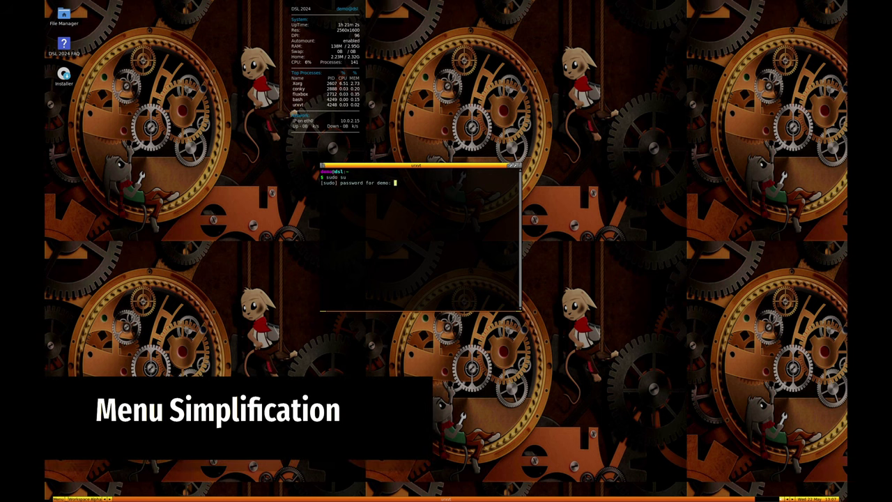
{"action": "key", "text": "Return"}
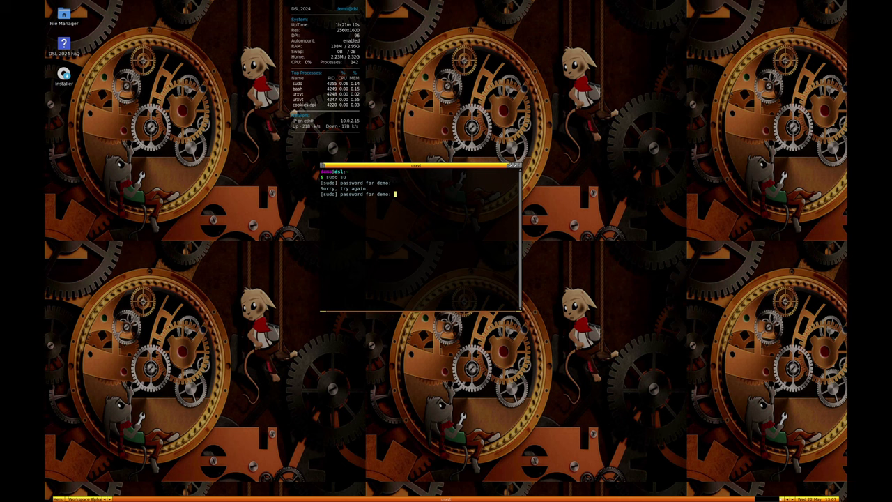
{"action": "key", "text": "Return"}
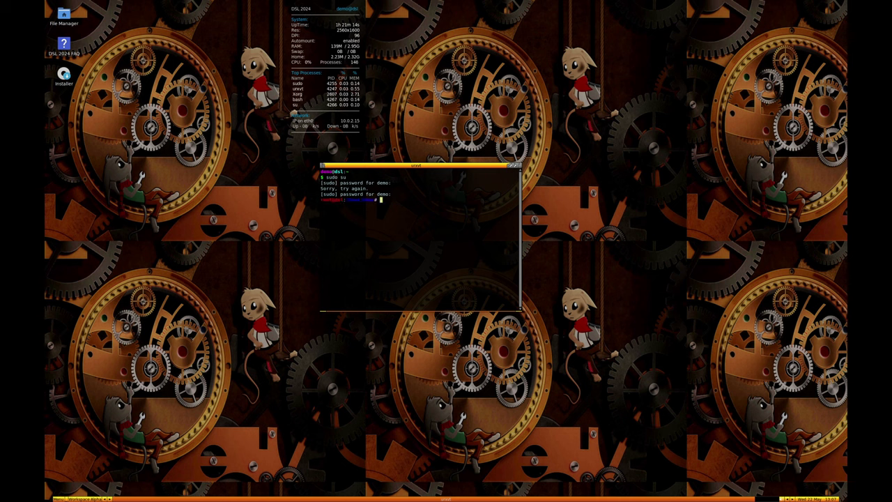
{"action": "left_click", "coordinate": [518, 165]}
- Open the DSL Control Centre, authorising it with the administrator password, and enlarge its window
{"action": "right_click", "coordinate": [445, 185]}
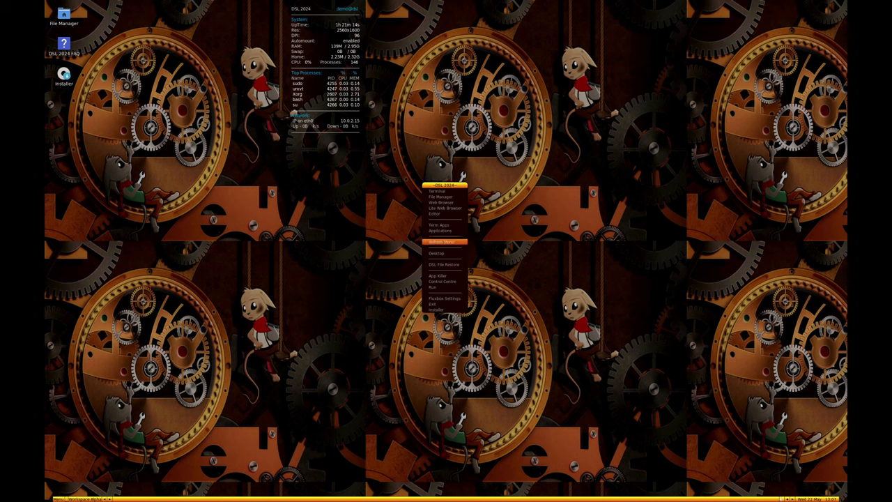
{"action": "key", "text": "Return"}
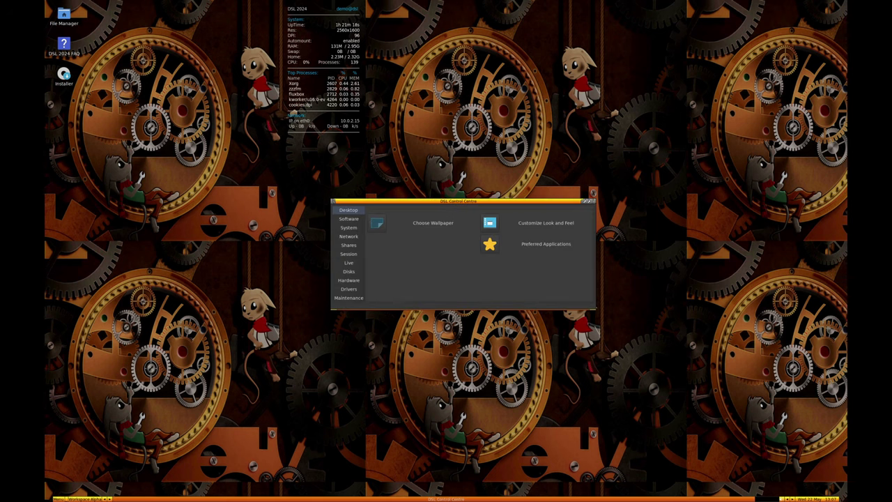
{"action": "left_click_drag", "start_coordinate": [596, 309], "coordinate": [602, 318]}
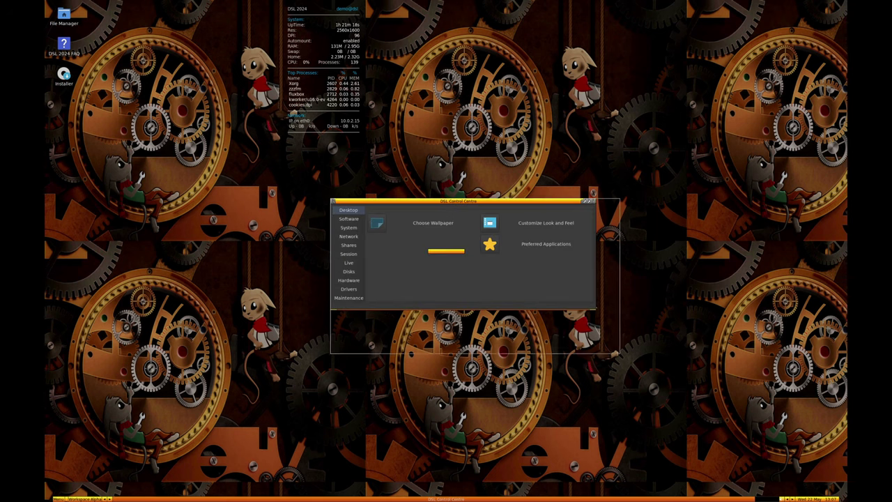
{"action": "left_click_drag", "start_coordinate": [618, 354], "coordinate": [651, 389]}
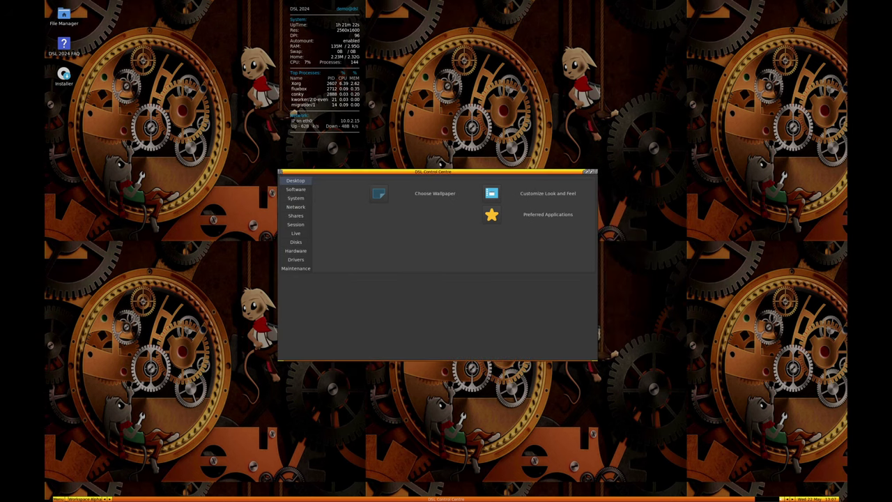
- Look through the Control Centre categories in order, from Software and System through to Drivers and Maintenance
{"action": "left_click", "coordinate": [296, 190]}
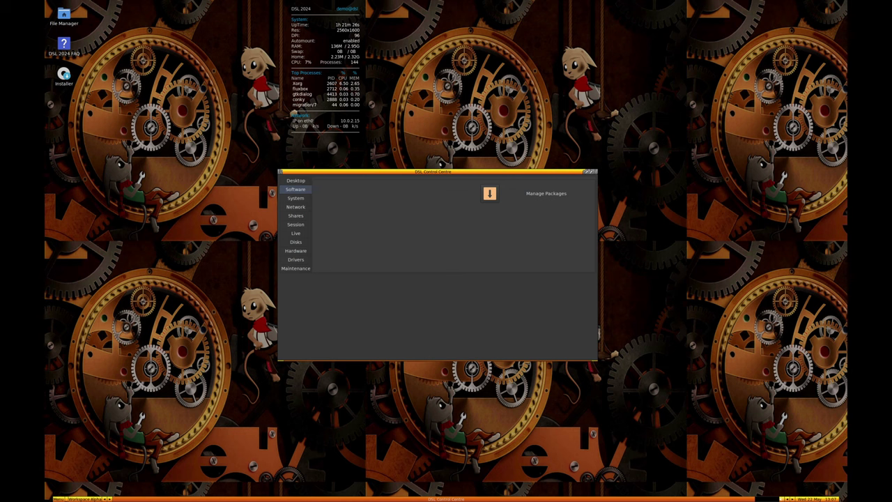
{"action": "left_click", "coordinate": [296, 199]}
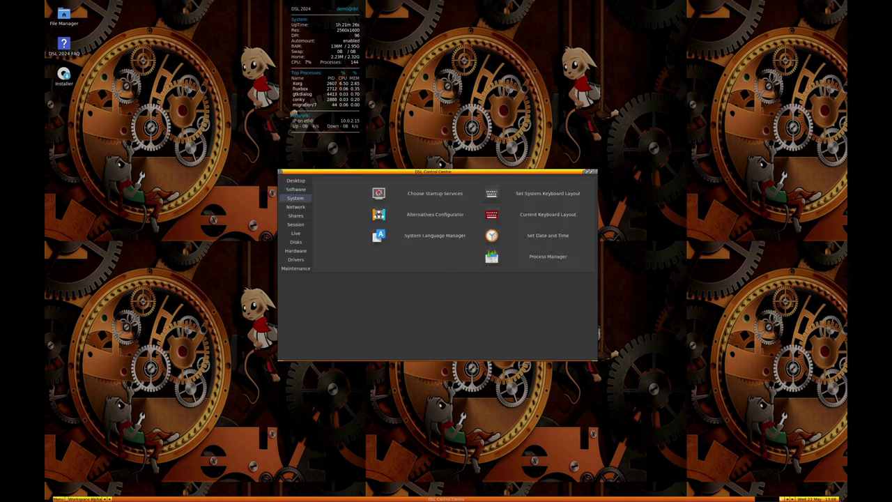
{"action": "left_click", "coordinate": [296, 207]}
{"action": "left_click", "coordinate": [295, 216]}
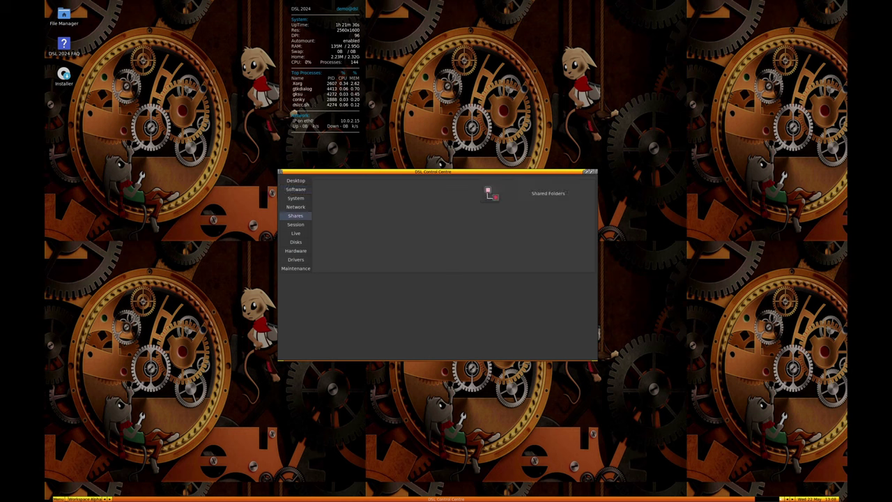
{"action": "left_click", "coordinate": [296, 225]}
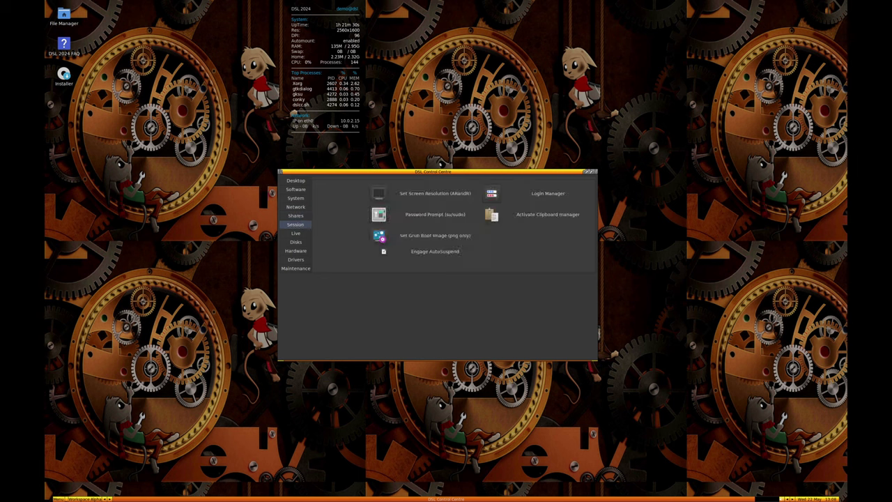
{"action": "left_click", "coordinate": [295, 233]}
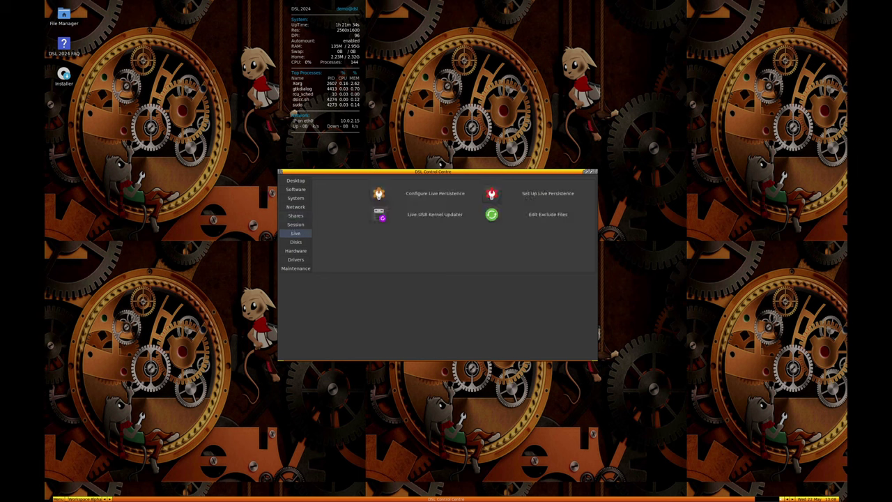
{"action": "left_click", "coordinate": [295, 242]}
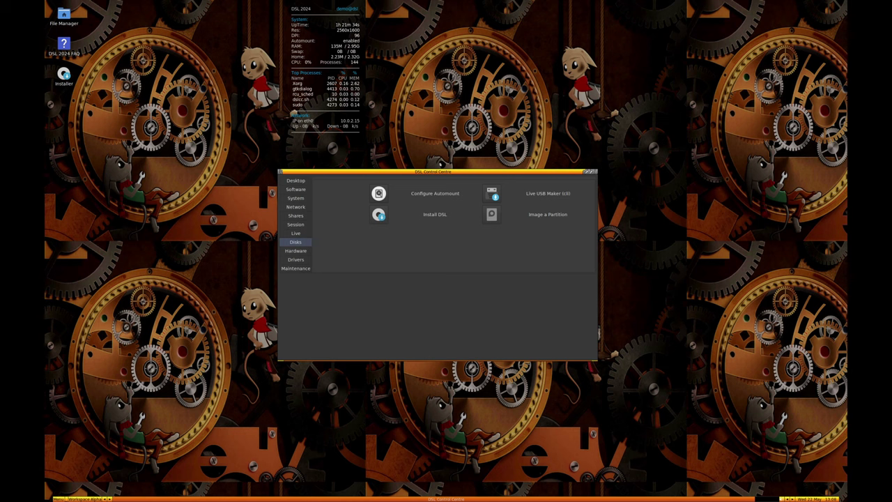
{"action": "left_click", "coordinate": [296, 251]}
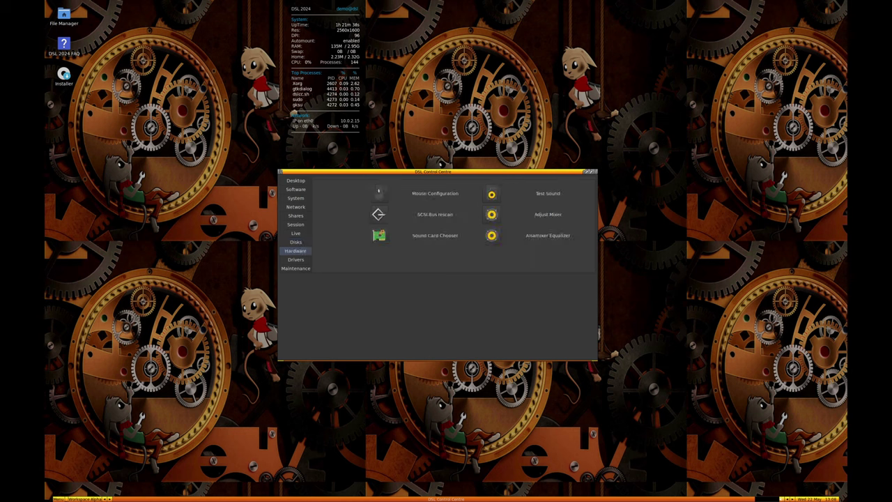
{"action": "left_click", "coordinate": [296, 259]}
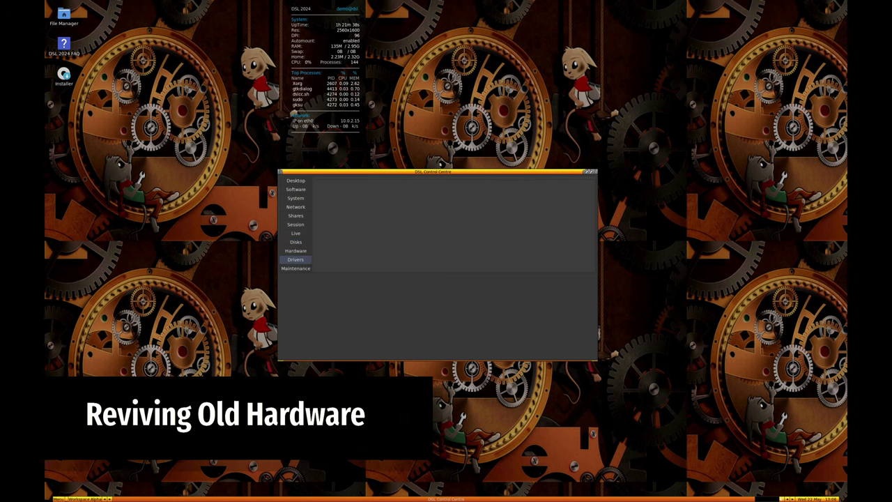
{"action": "left_click", "coordinate": [295, 268]}
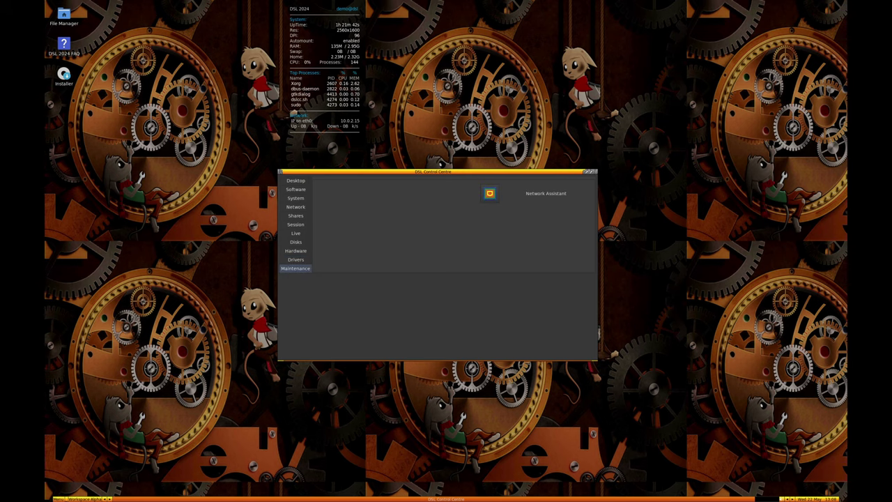
- Open the wallpaper chooser from the Desktop category, view the available image files and cancel the selection
{"action": "left_click", "coordinate": [295, 181]}
{"action": "left_click", "coordinate": [378, 193]}
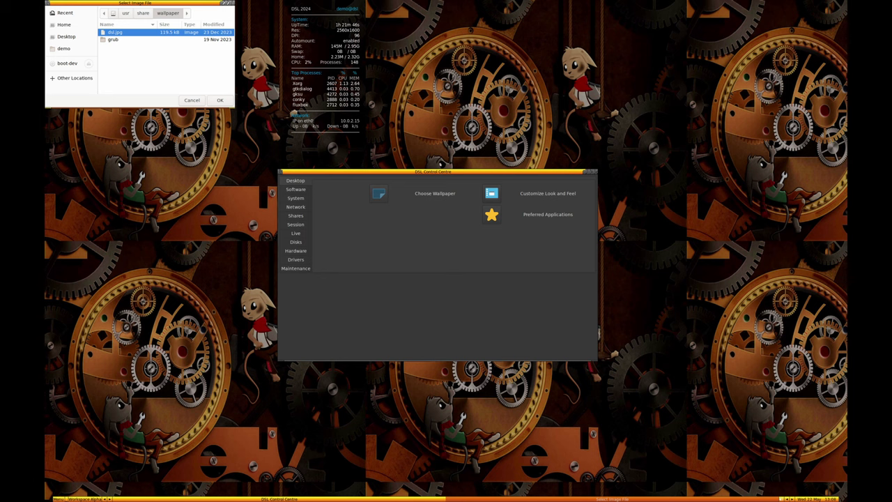
{"action": "key", "text": "Escape"}
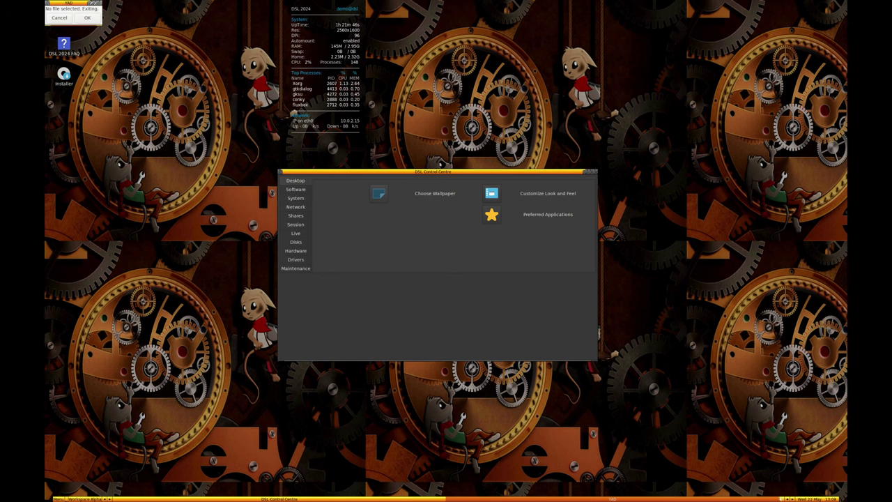
- Dismiss the wallpaper notice, view Manage Packages from the Software category and close its terminal without running apt-get update
{"action": "key", "text": "Escape"}
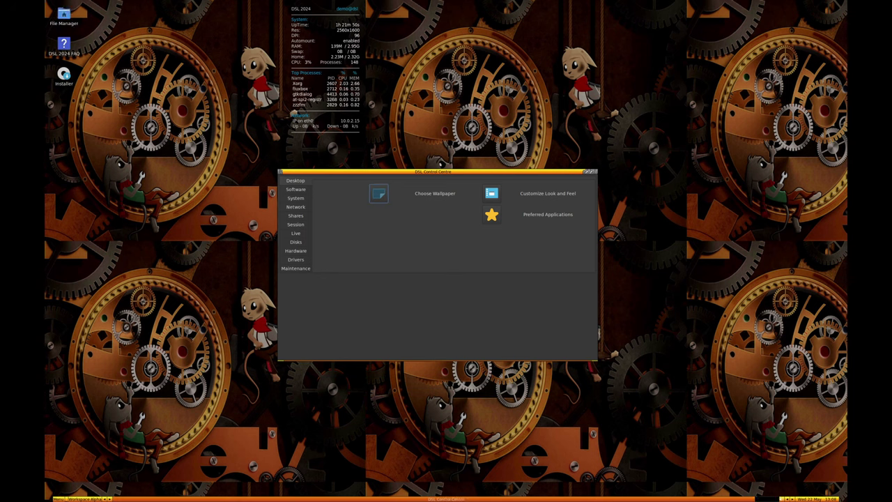
{"action": "left_click", "coordinate": [296, 189]}
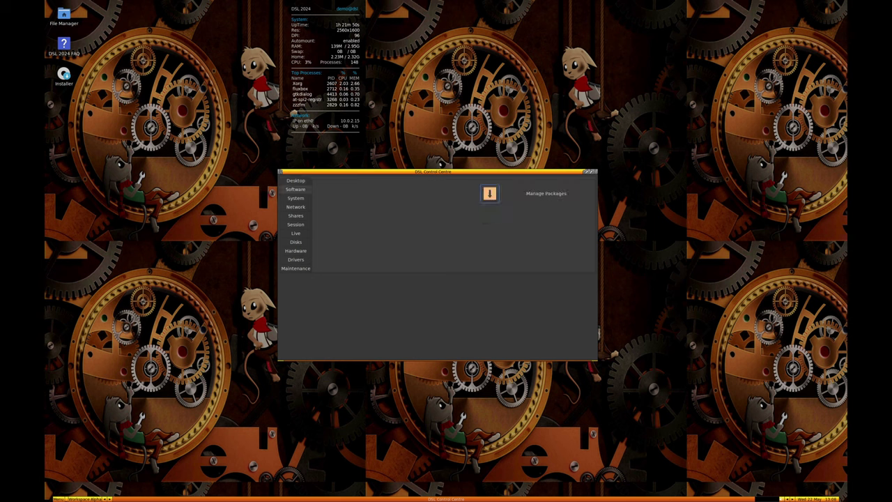
{"action": "left_click", "coordinate": [490, 193]}
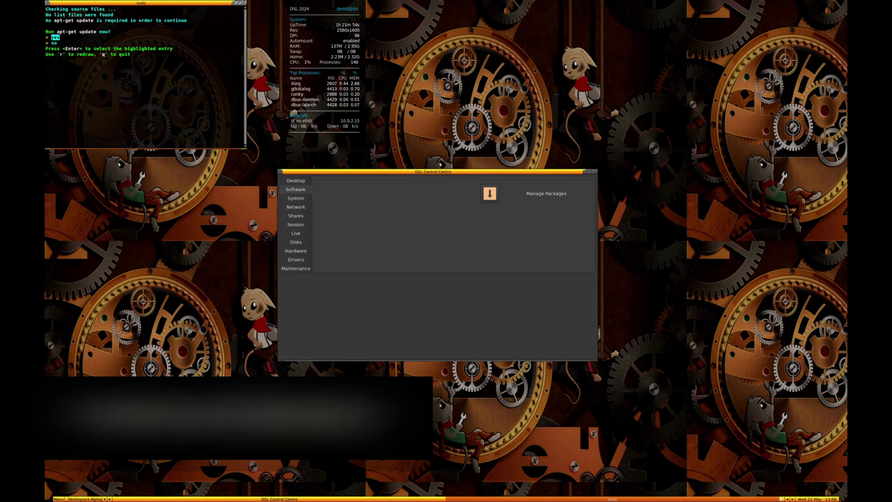
{"action": "left_click_drag", "start_coordinate": [141, 3], "coordinate": [300, 139]}
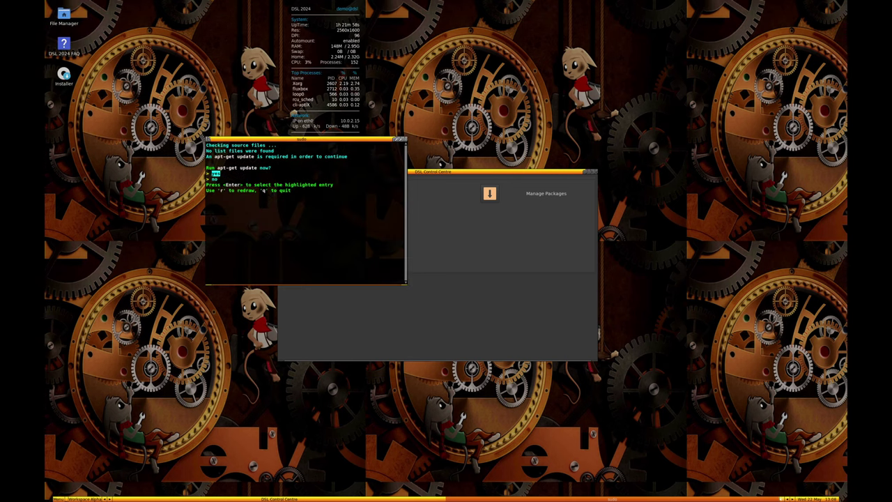
{"action": "left_click", "coordinate": [405, 139]}
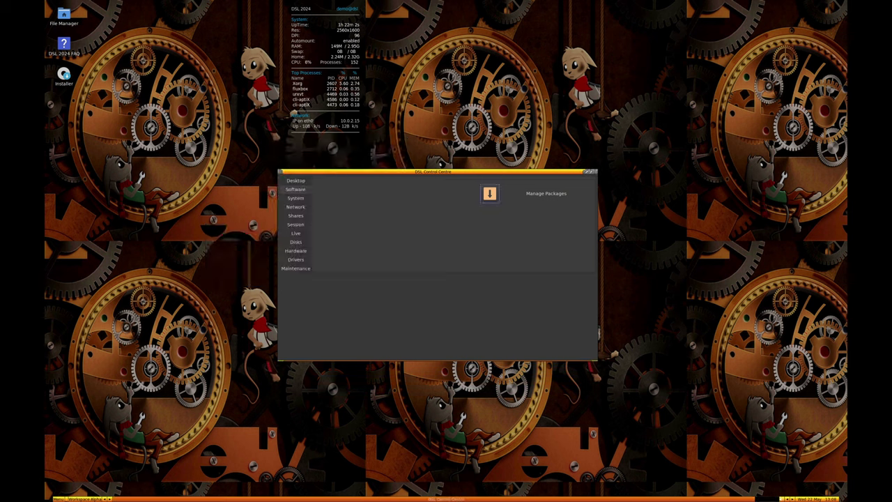
- Review the tools offered in the System, Network, Shares, Session and Live categories of the Control Centre
{"action": "left_click", "coordinate": [295, 199]}
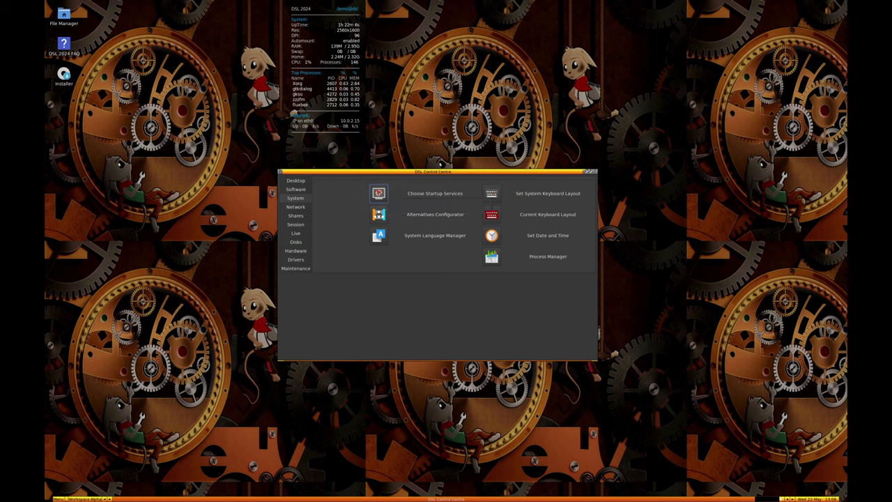
{"action": "left_click", "coordinate": [295, 207]}
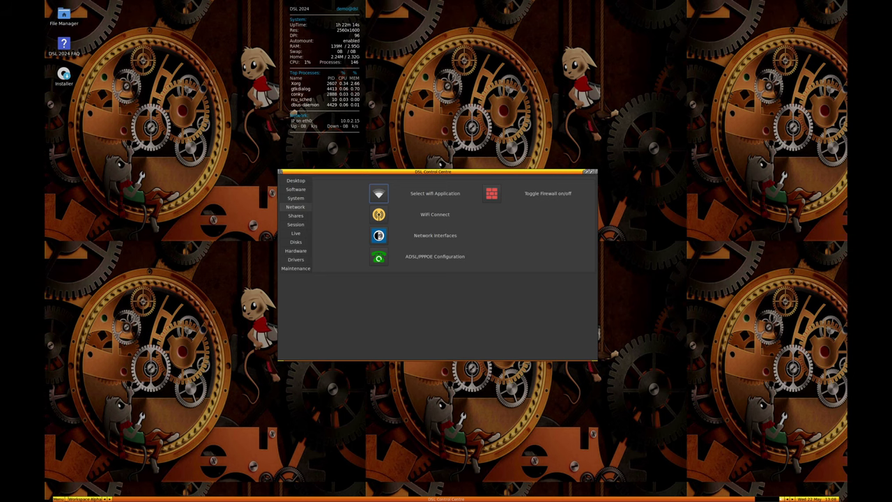
{"action": "left_click", "coordinate": [296, 216]}
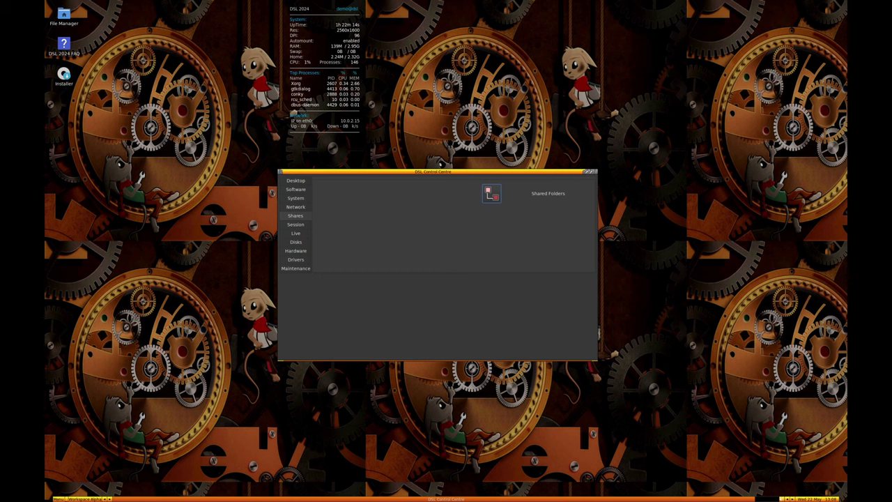
{"action": "left_click", "coordinate": [296, 225]}
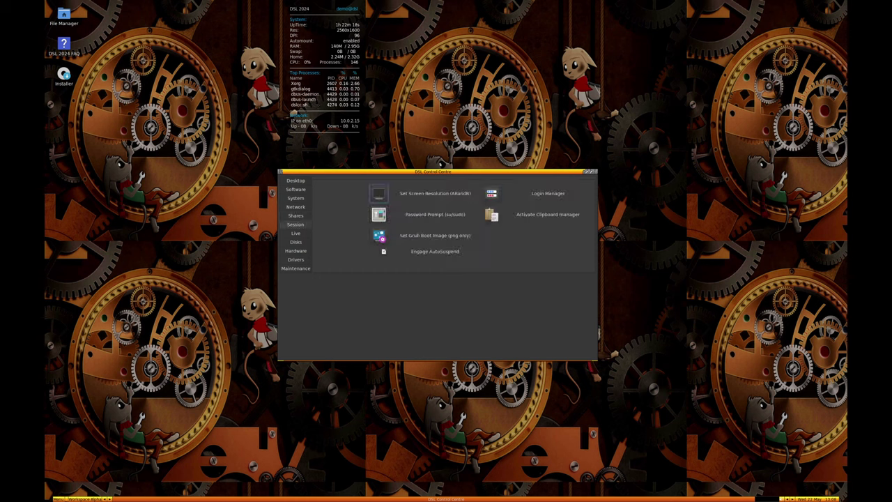
{"action": "left_click", "coordinate": [296, 234]}
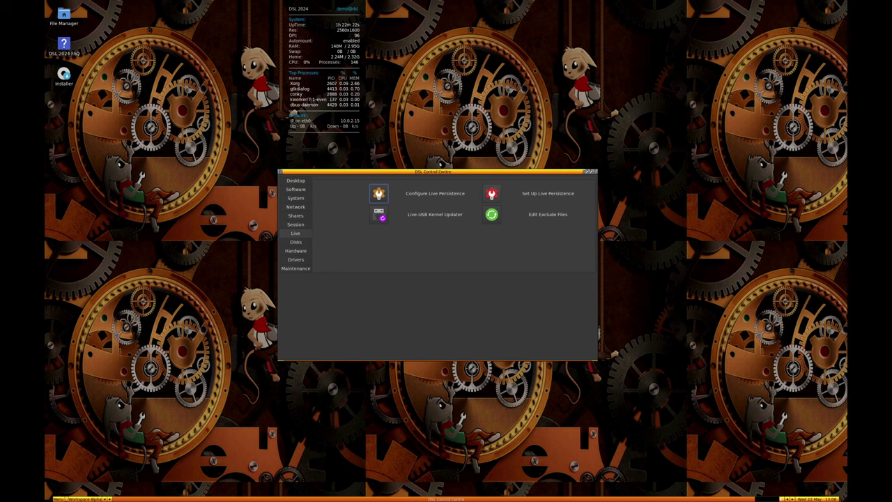
- Open the Live USB Maker from the Disks category, view its introduction text and close its terminal
{"action": "left_click", "coordinate": [296, 242]}
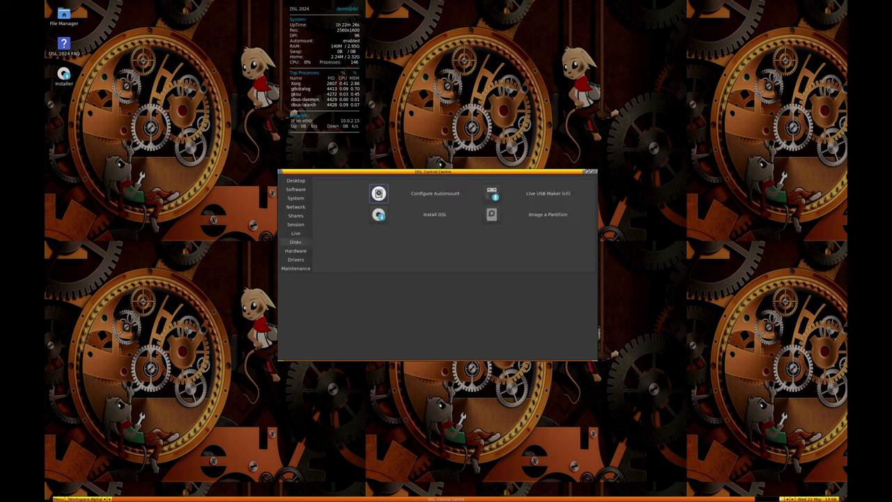
{"action": "left_click", "coordinate": [492, 194]}
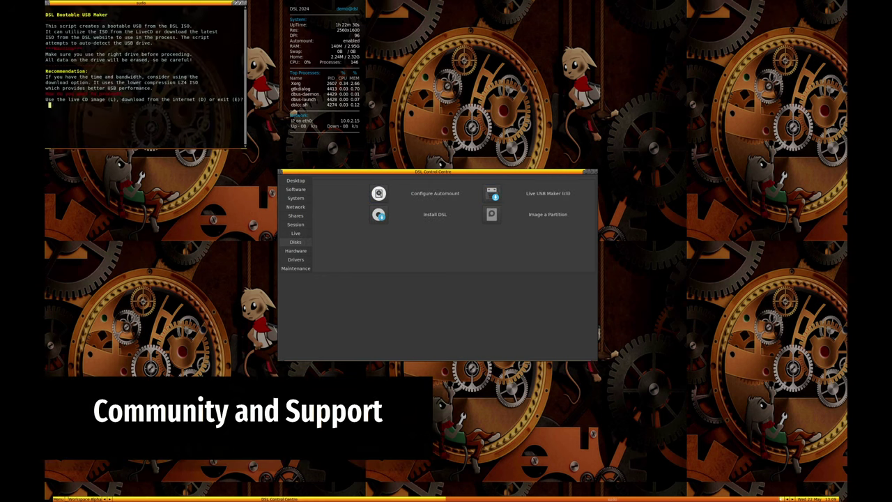
{"action": "left_click_drag", "start_coordinate": [141, 3], "coordinate": [343, 133]}
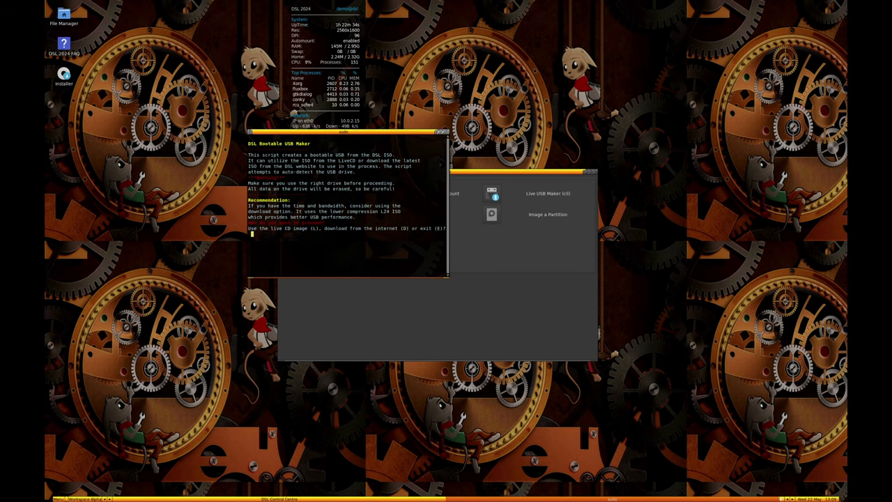
{"action": "left_click", "coordinate": [446, 132]}
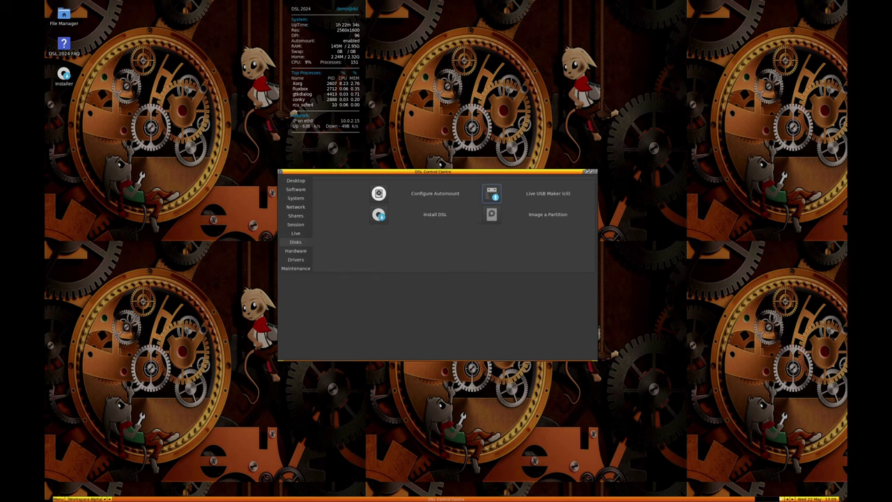
- Try the Sound Card Chooser, Mouse Configuration and SCSI Bus rescan tools in the Hardware category
{"action": "left_click", "coordinate": [295, 251]}
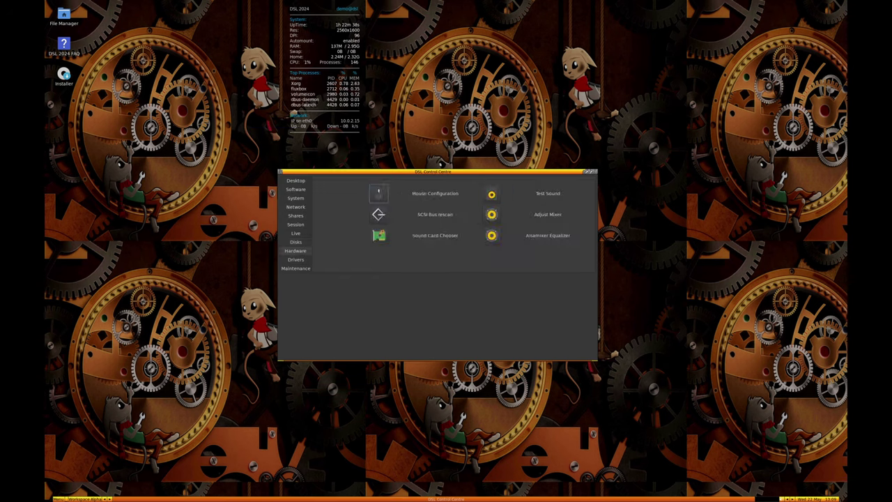
{"action": "left_click", "coordinate": [378, 235]}
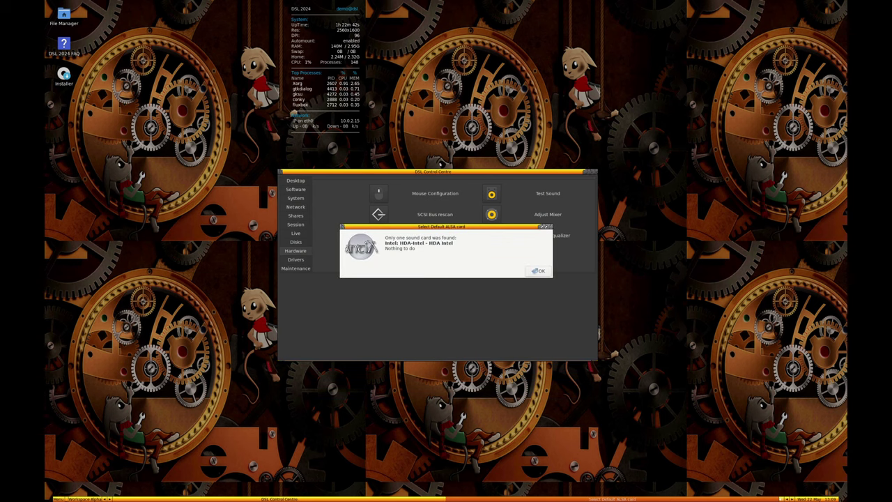
{"action": "left_click", "coordinate": [537, 271]}
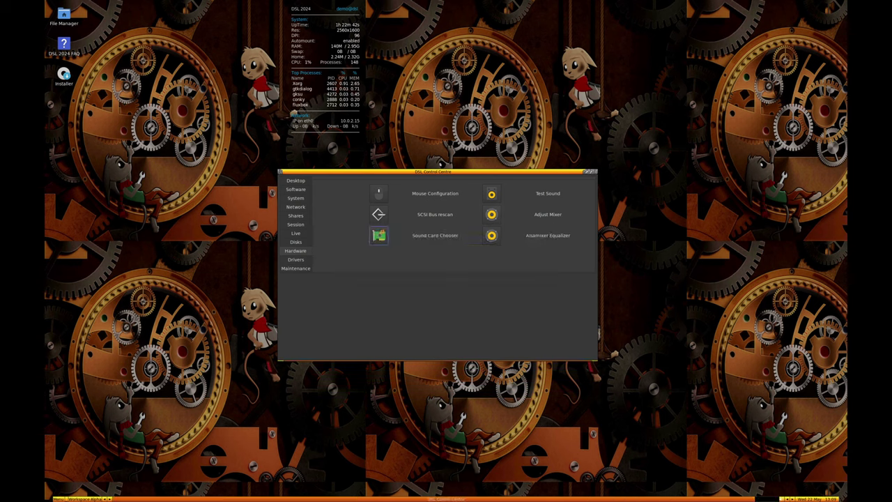
{"action": "left_click", "coordinate": [378, 194]}
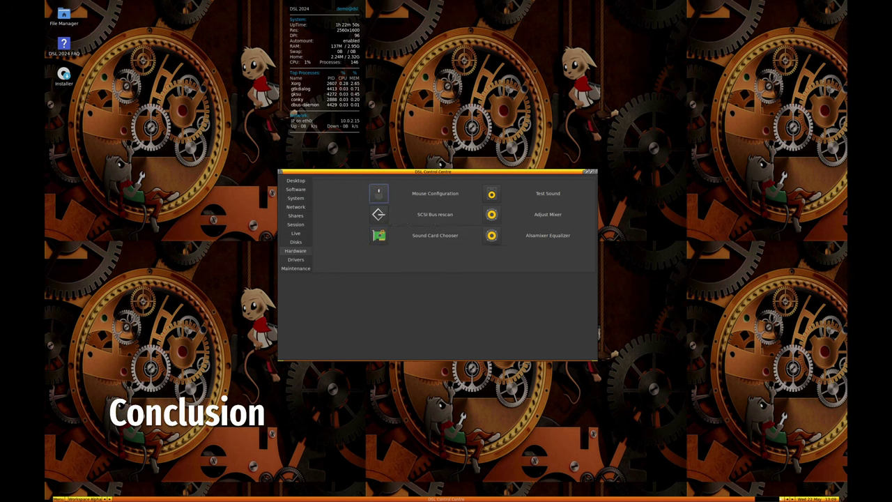
{"action": "left_click", "coordinate": [378, 215]}
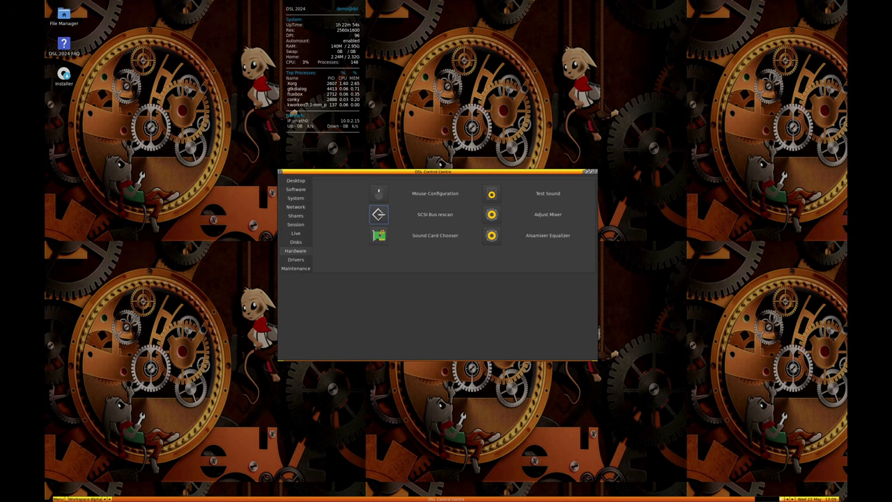
- View the Drivers and Maintenance categories and close the Control Centre
{"action": "left_click", "coordinate": [295, 260]}
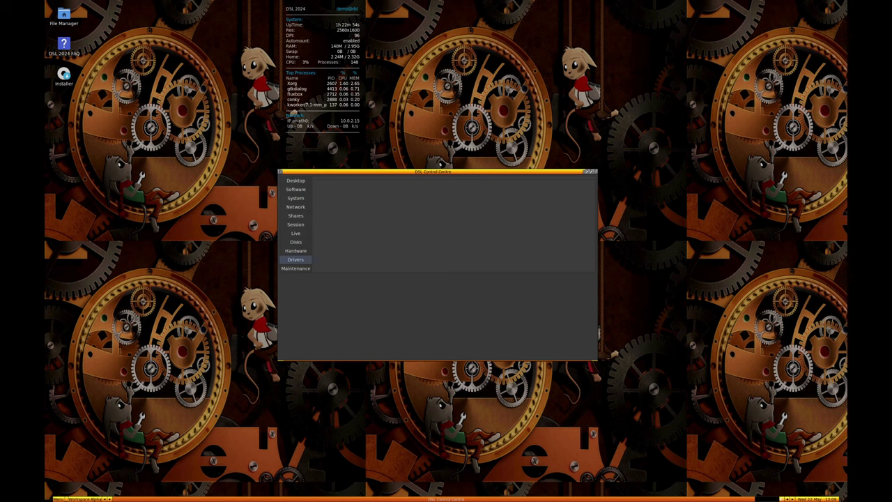
{"action": "left_click", "coordinate": [295, 268]}
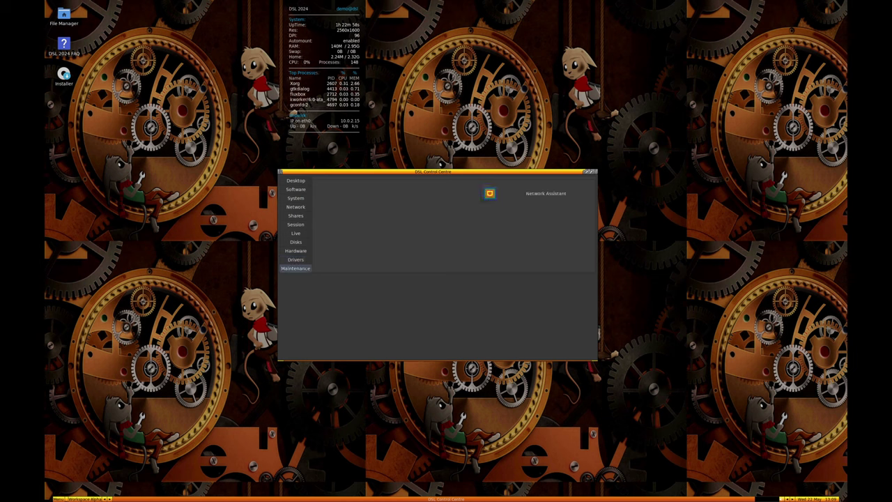
{"action": "left_click", "coordinate": [596, 172]}
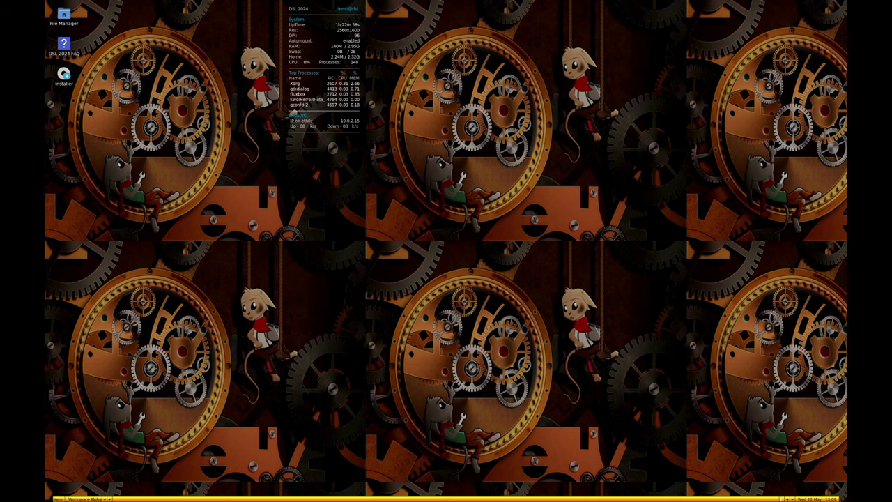
- Launch the text editor, place its window mid-screen, and view and close its version information
{"action": "right_click", "coordinate": [379, 185]}
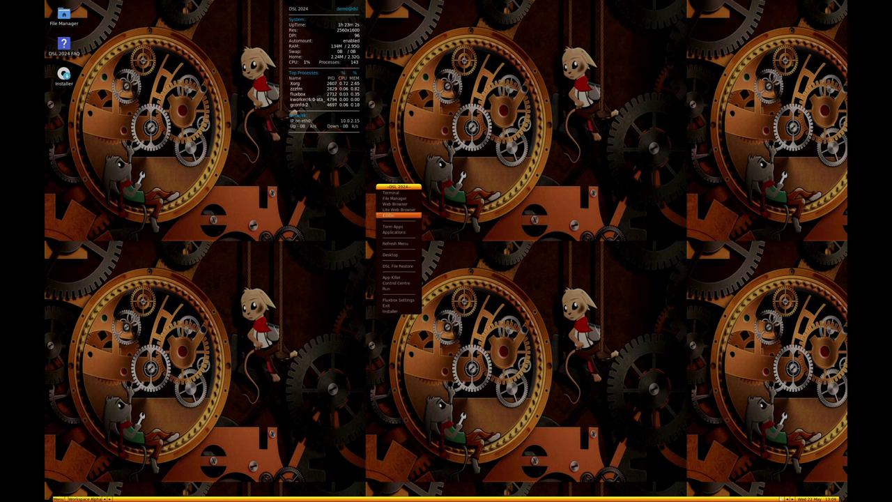
{"action": "left_click", "coordinate": [394, 216]}
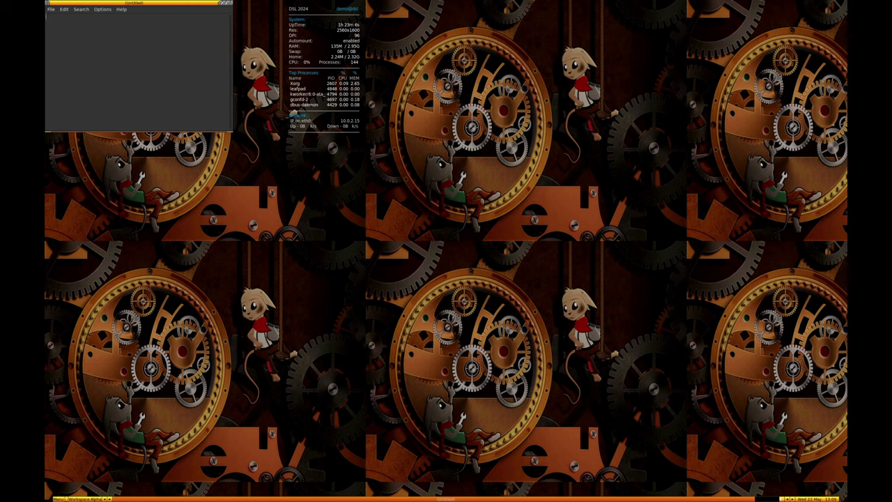
{"action": "left_click_drag", "start_coordinate": [134, 3], "coordinate": [409, 174]}
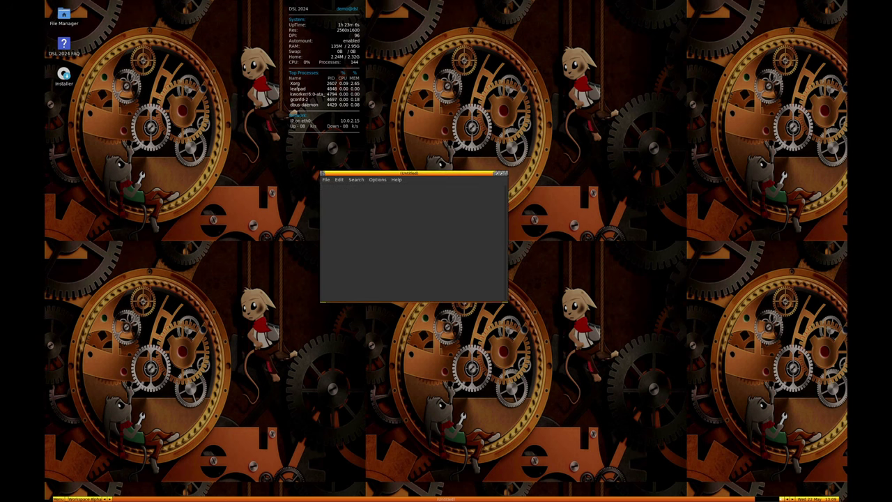
{"action": "left_click", "coordinate": [396, 179]}
{"action": "left_click", "coordinate": [409, 186]}
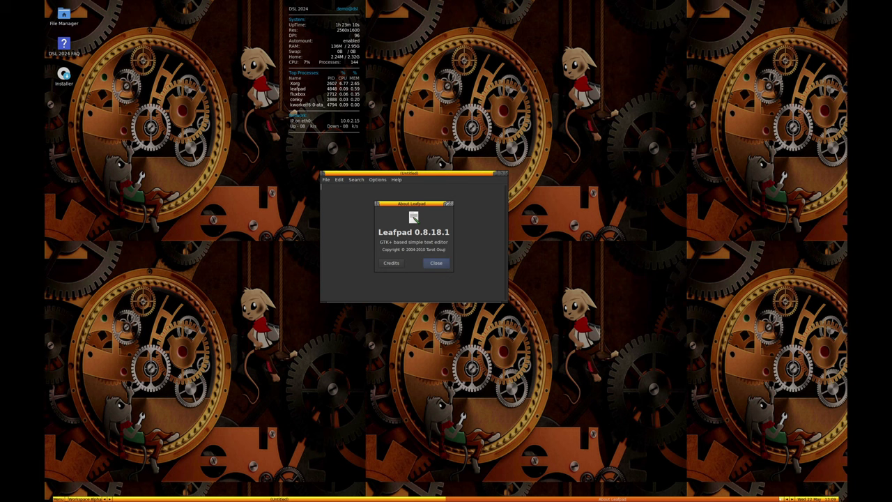
{"action": "left_click", "coordinate": [436, 263]}
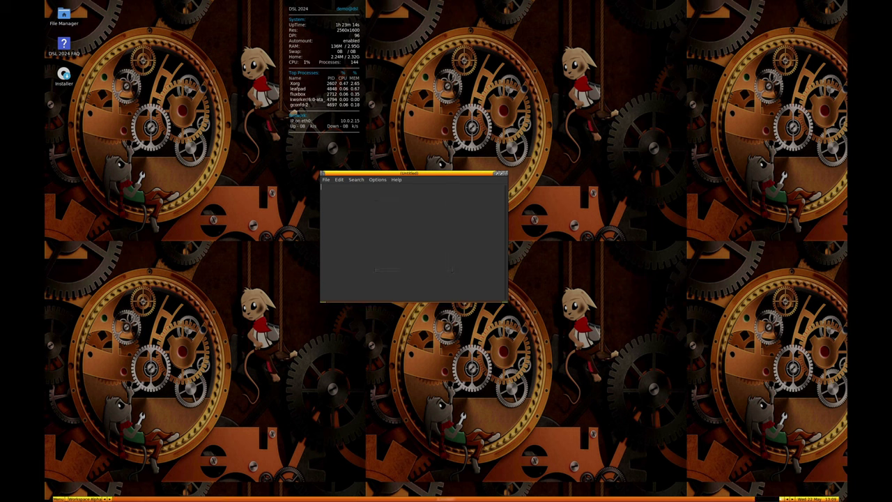
- Enter the sample text "fdhfghghfghgfh" in the editor and quit without saving it
{"action": "type", "text": "fdhfghghfghgfh"}
{"action": "key", "text": "ctrl+q"}
{"action": "left_click", "coordinate": [385, 250]}
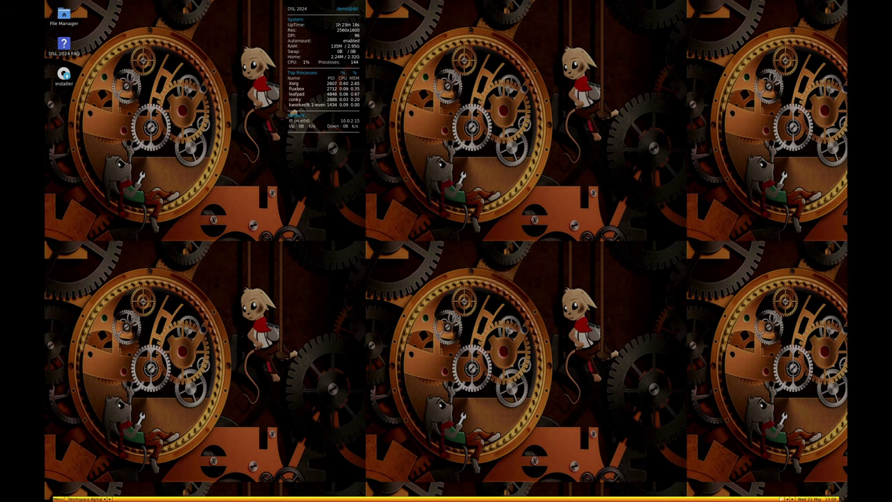
- Remove the last workspace through the Workspaces options of the Fluxbox Settings
{"action": "right_click", "coordinate": [424, 186]}
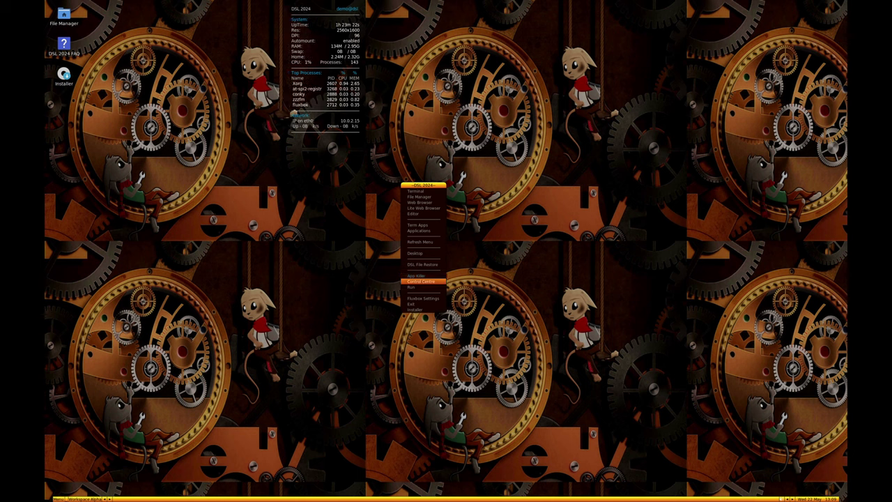
{"action": "mouse_move", "coordinate": [423, 298]}
{"action": "mouse_move", "coordinate": [465, 297]}
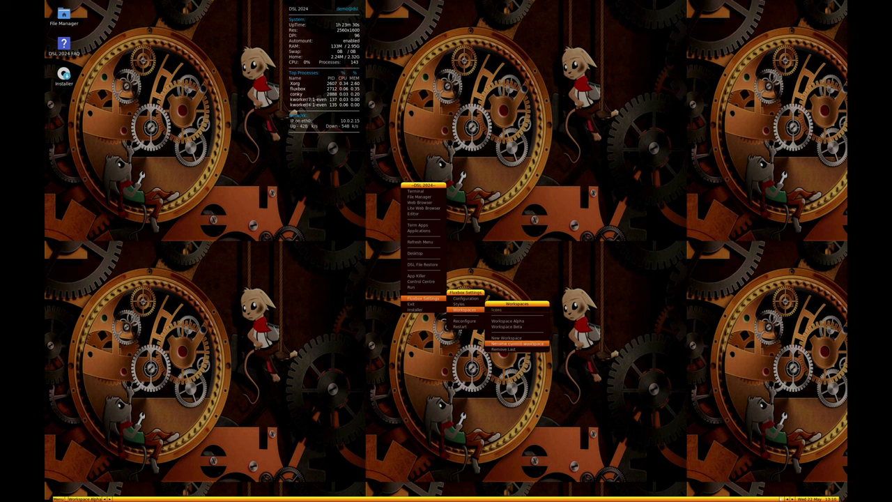
{"action": "left_click", "coordinate": [516, 350]}
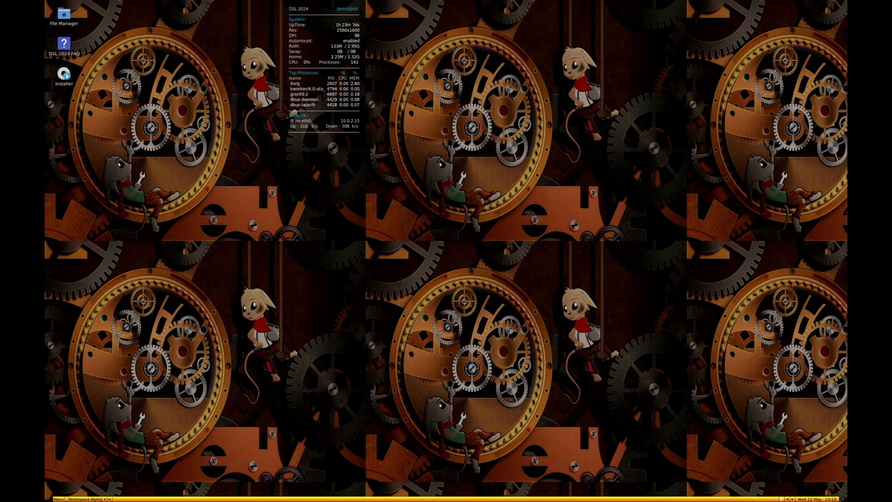